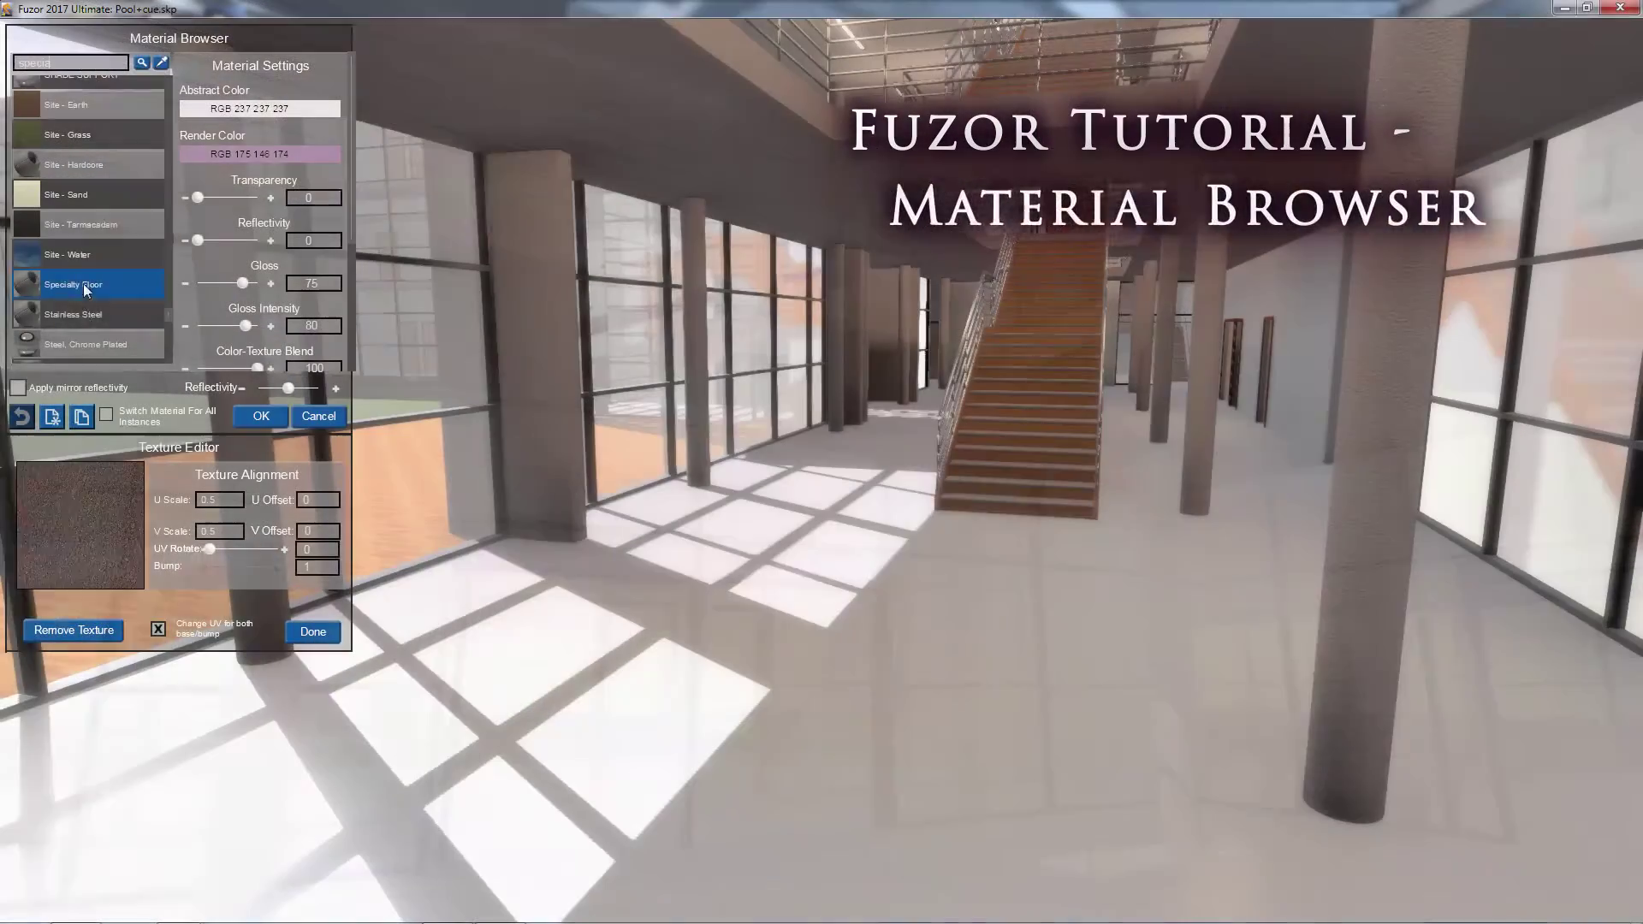
pyautogui.click(85, 289)
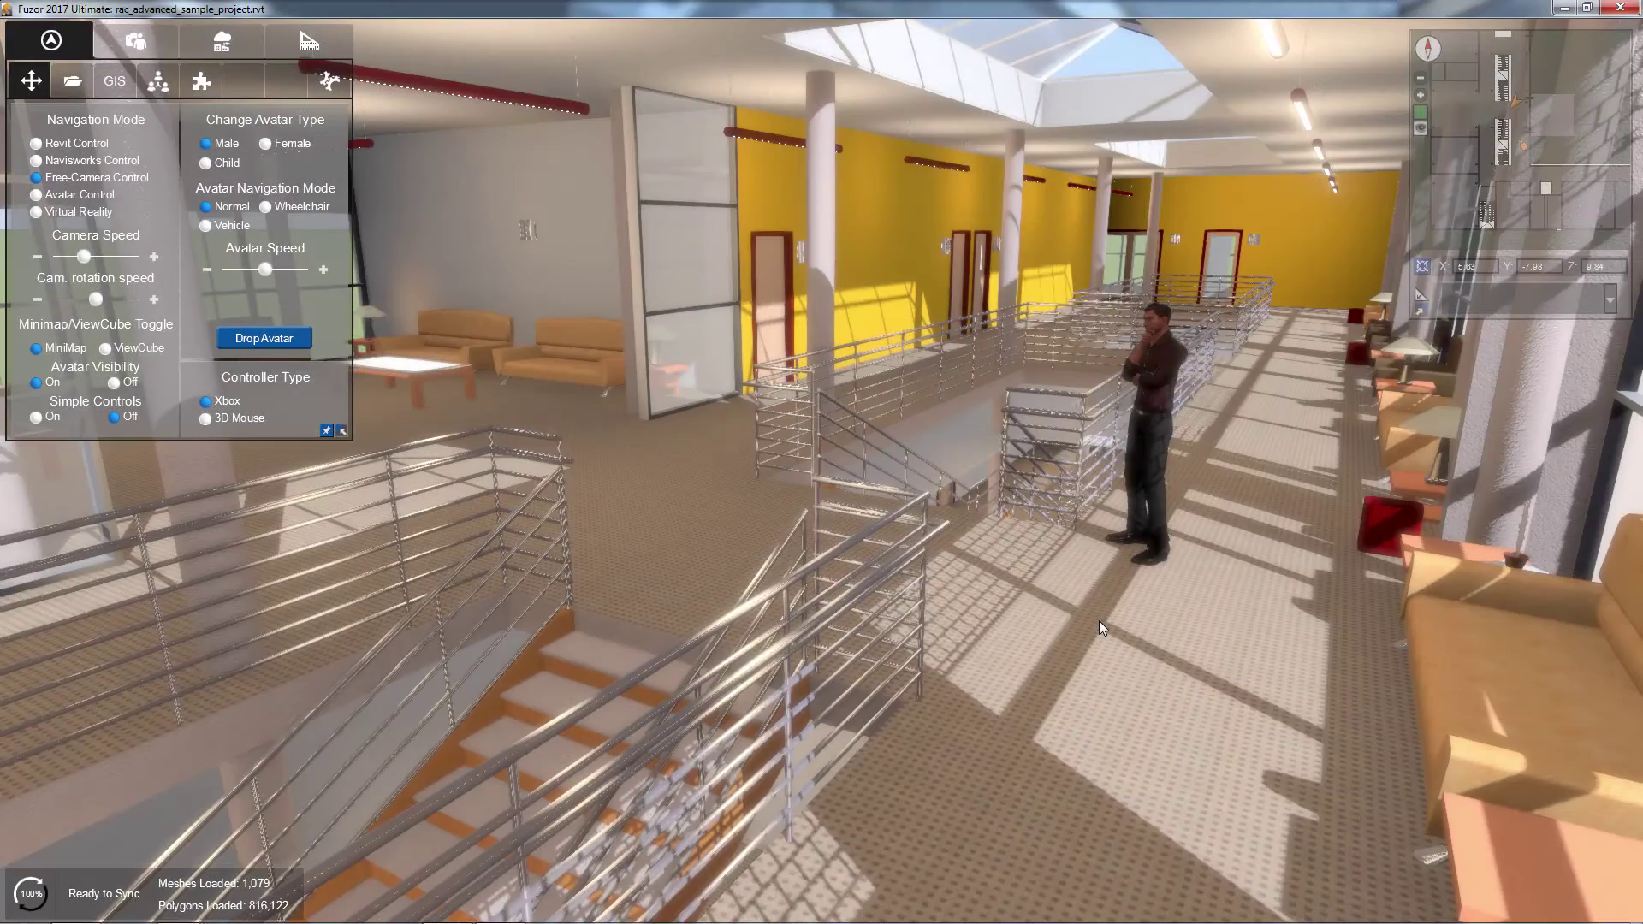
# - Replace the upper floor's Carpet (1) render material with Carpet (2)
pyautogui.click(1134, 623)
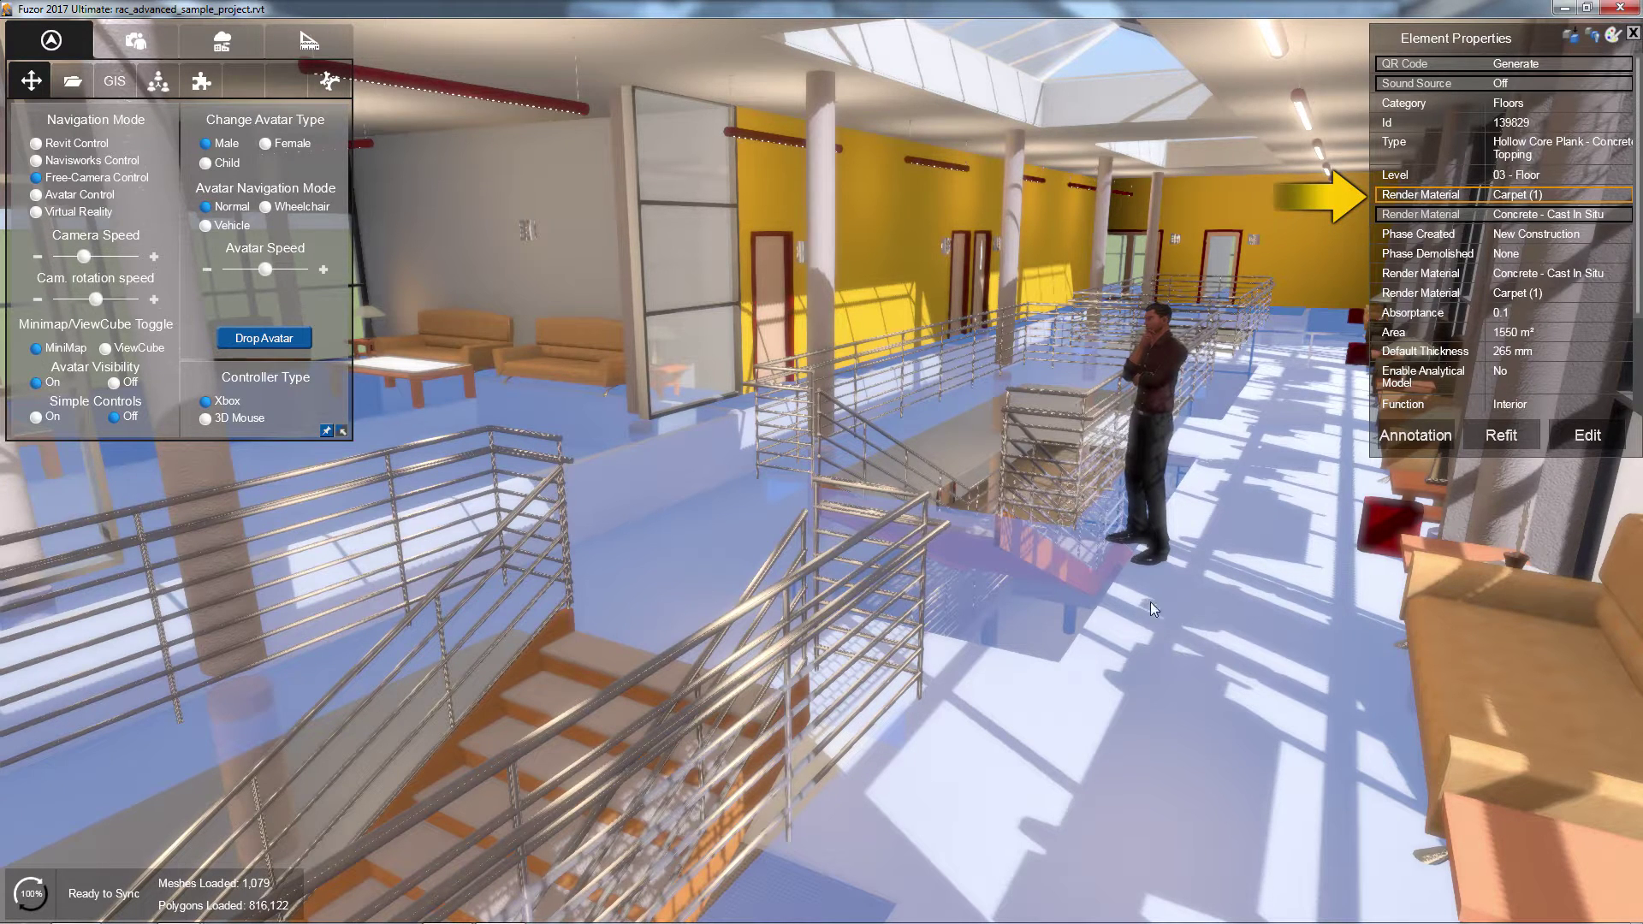
pyautogui.click(1452, 199)
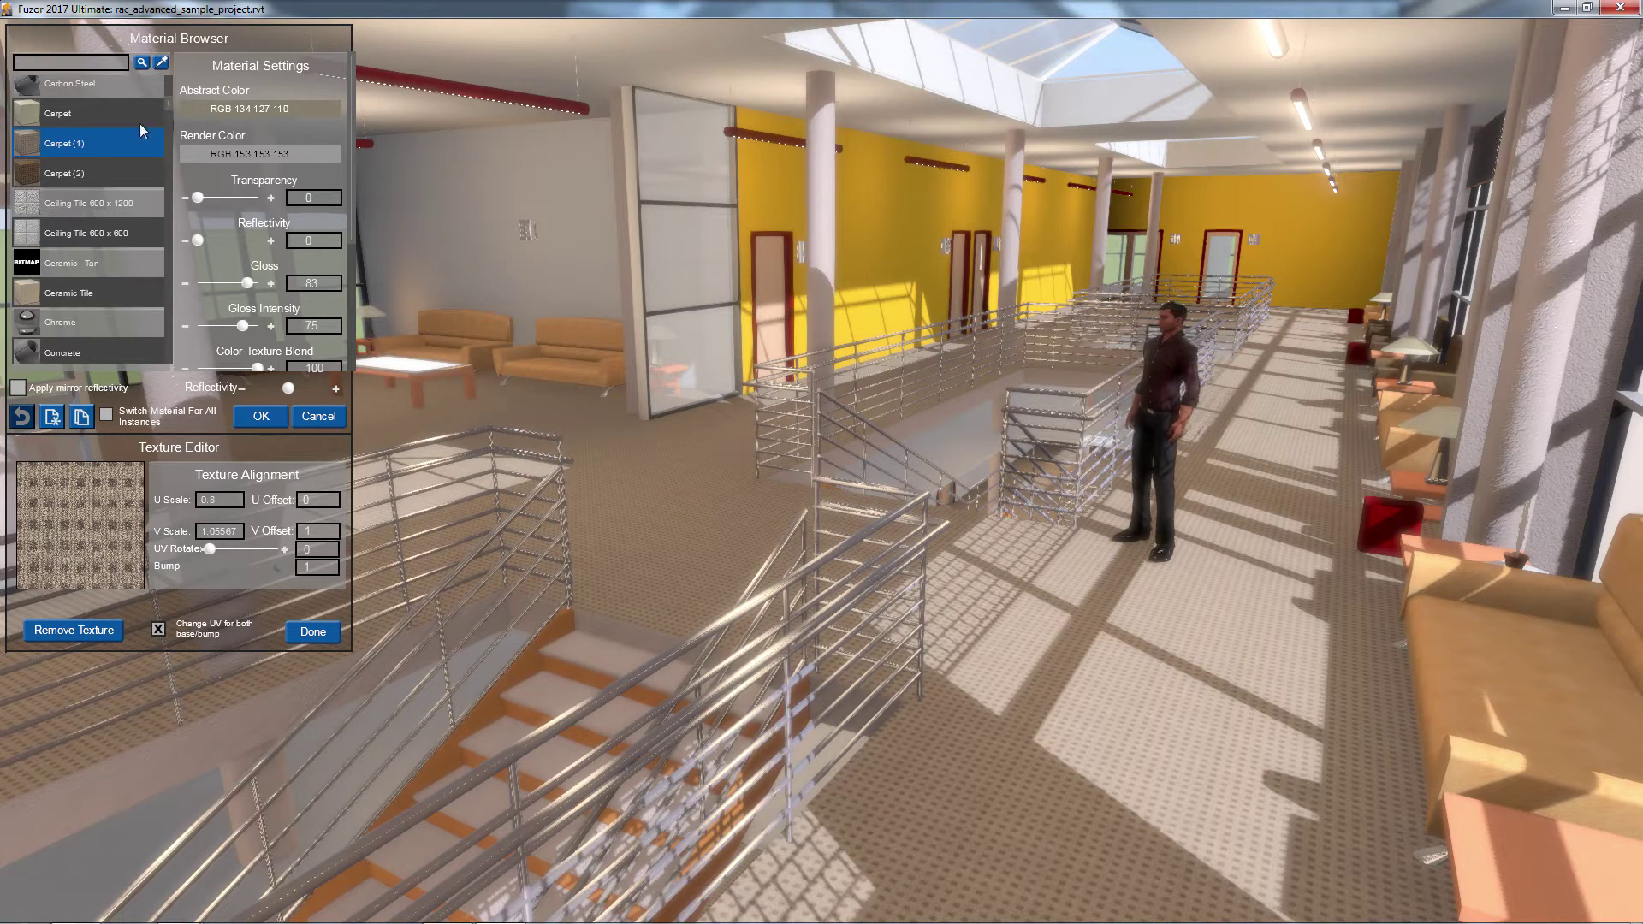
pyautogui.scroll(-1, 99, 102)
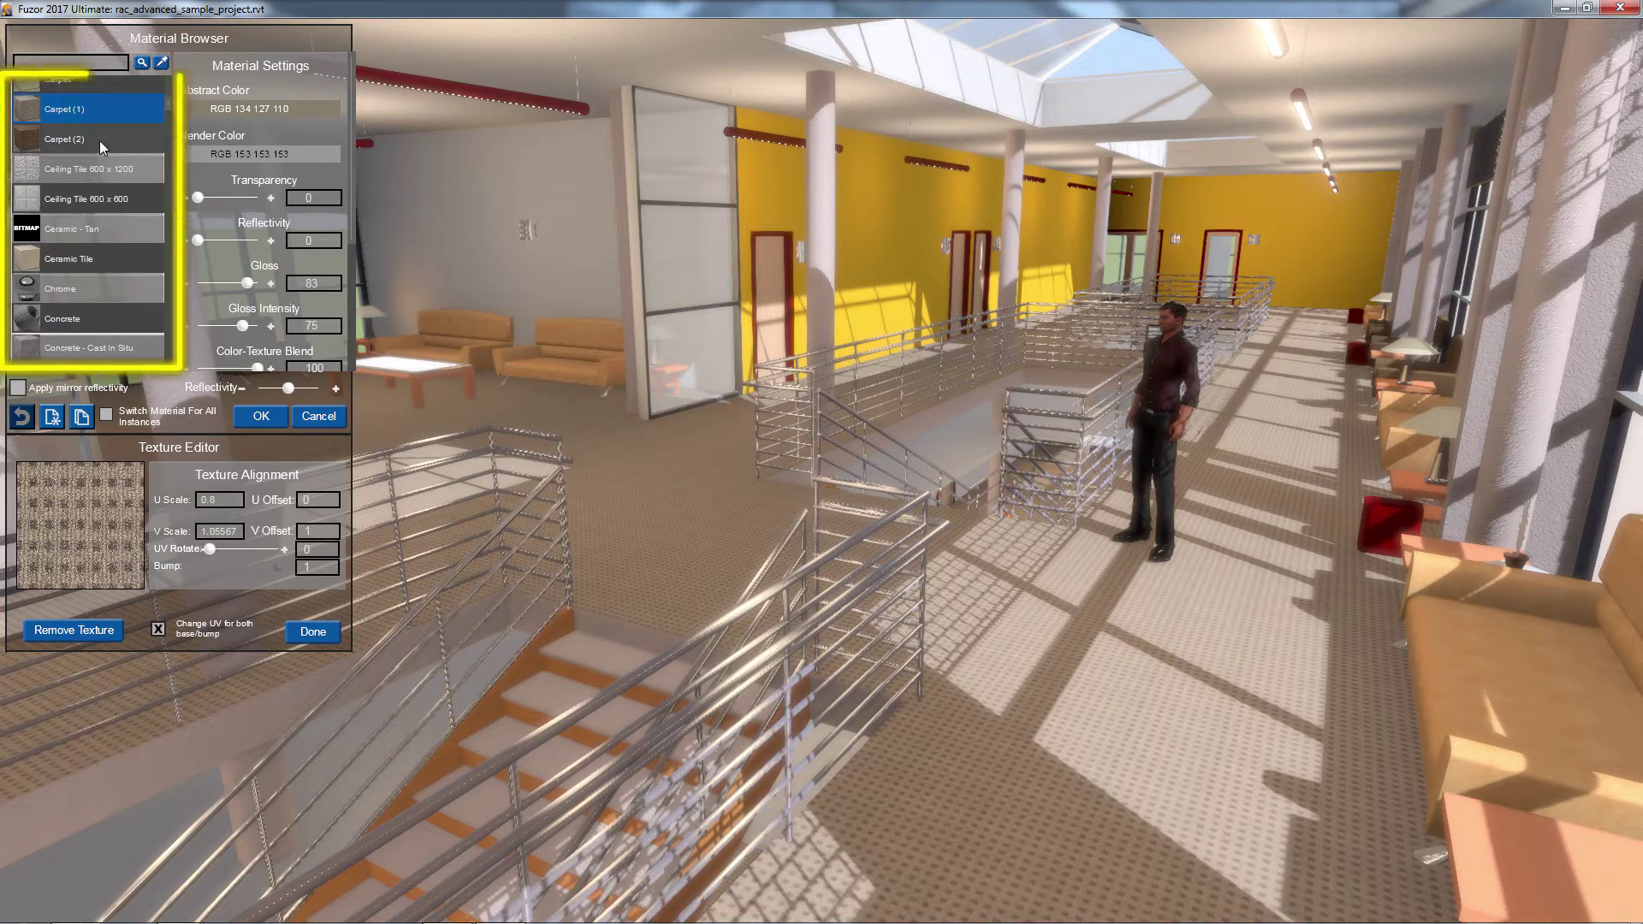
pyautogui.click(99, 141)
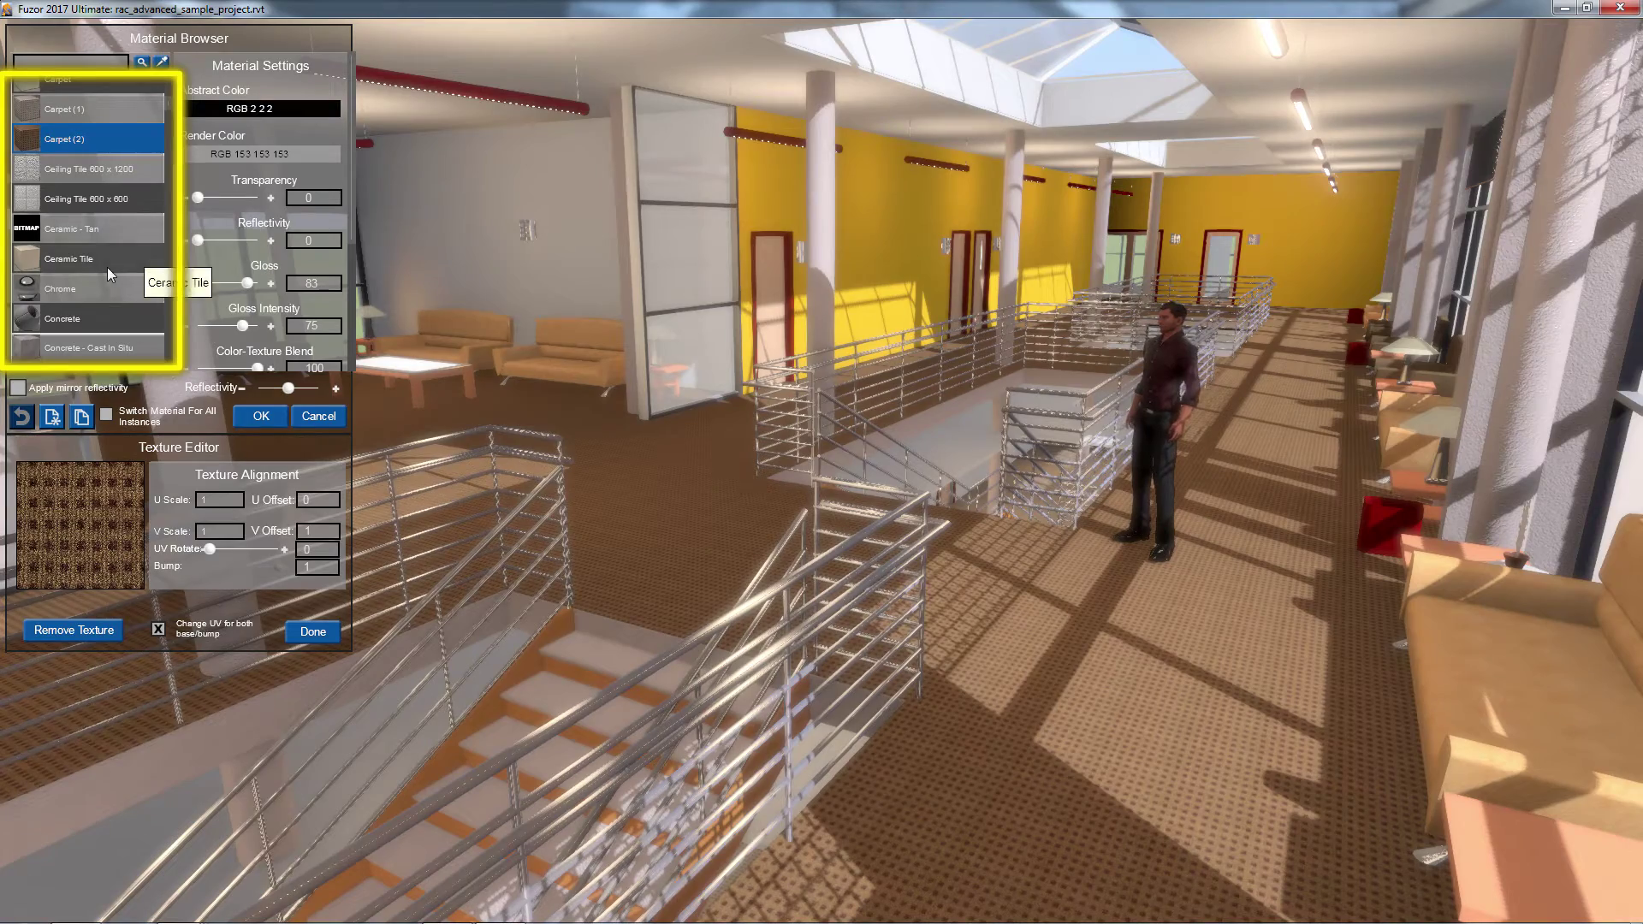
# - Assign the Wood material to the round column and switch it for all instances of that material
pyautogui.click(106, 323)
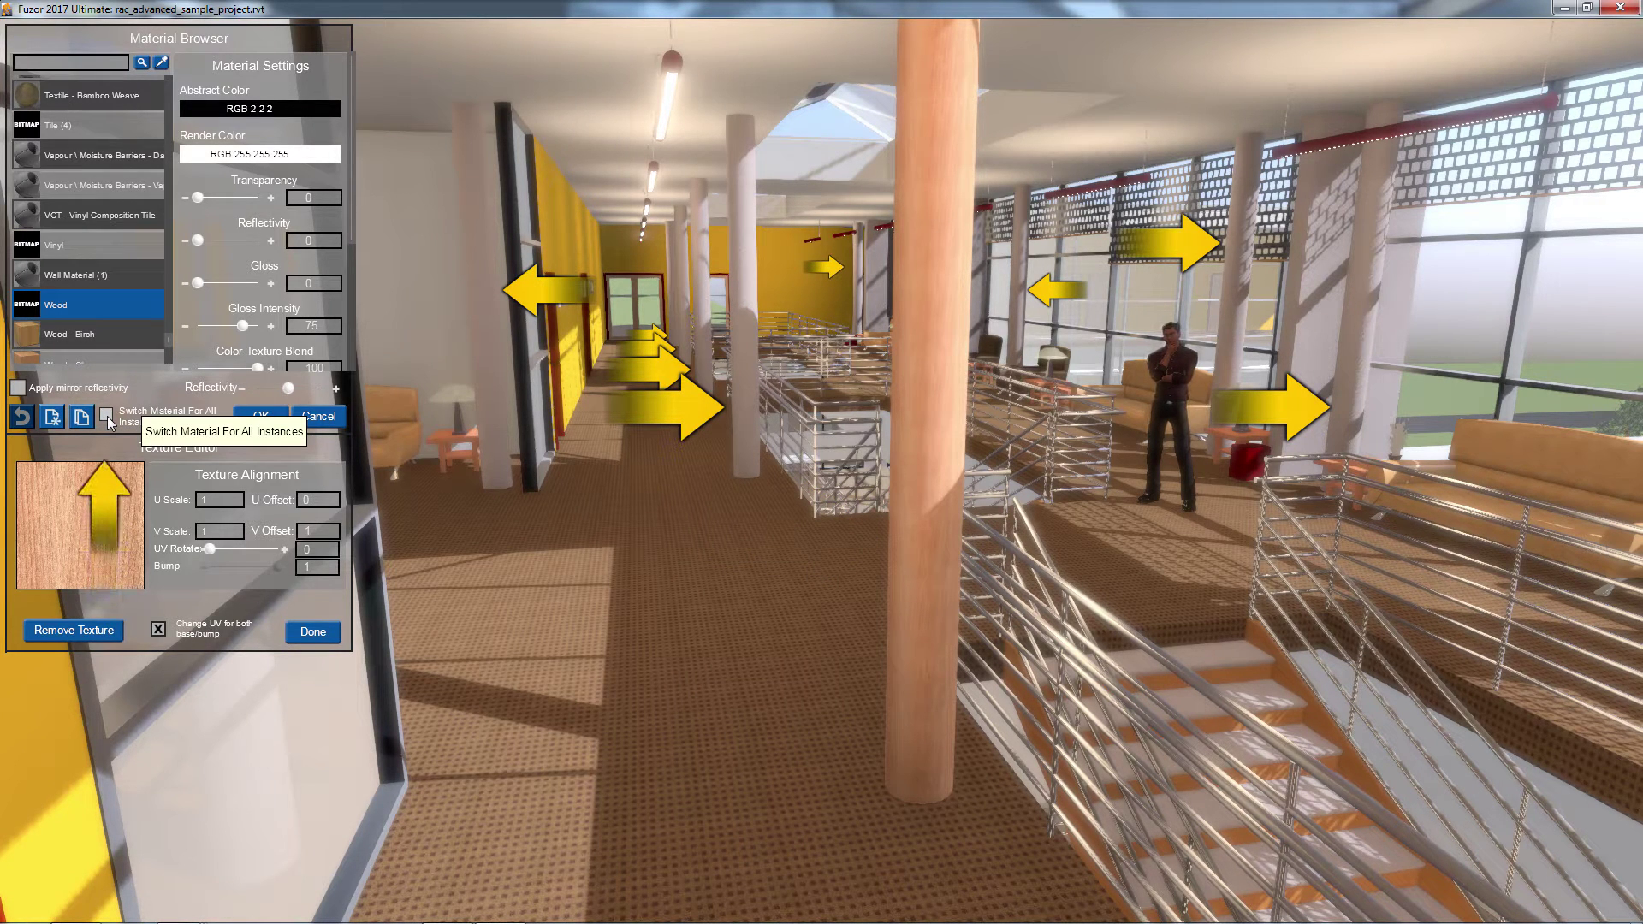
pyautogui.click(107, 416)
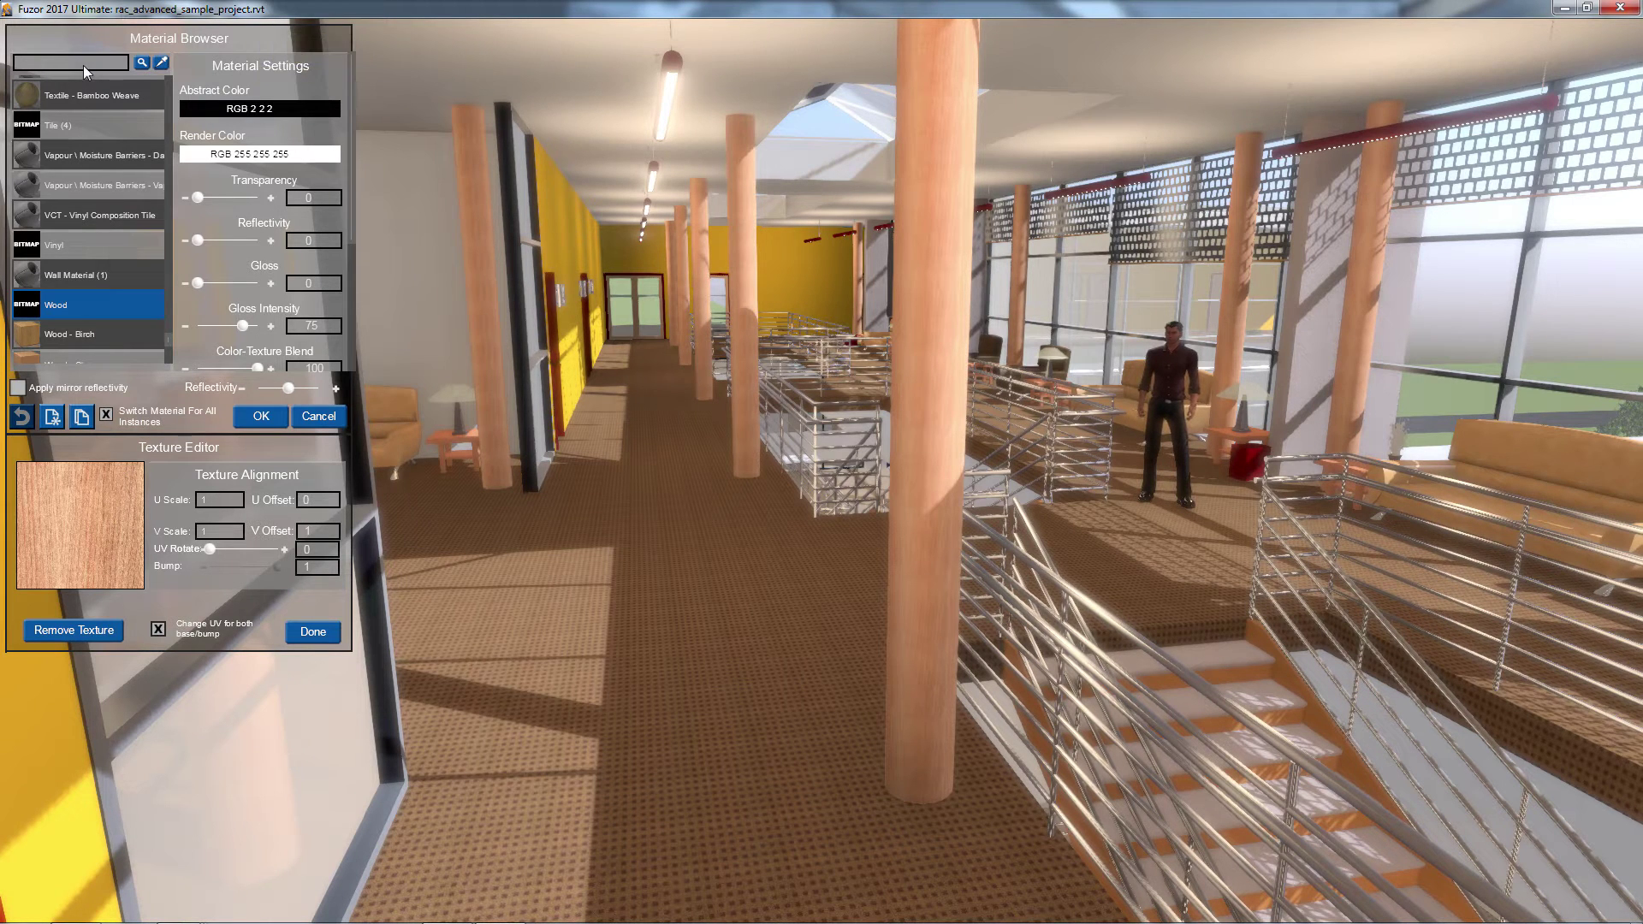
# - Search the material list for "chrome" and select the Chrome material
pyautogui.write('chrome')
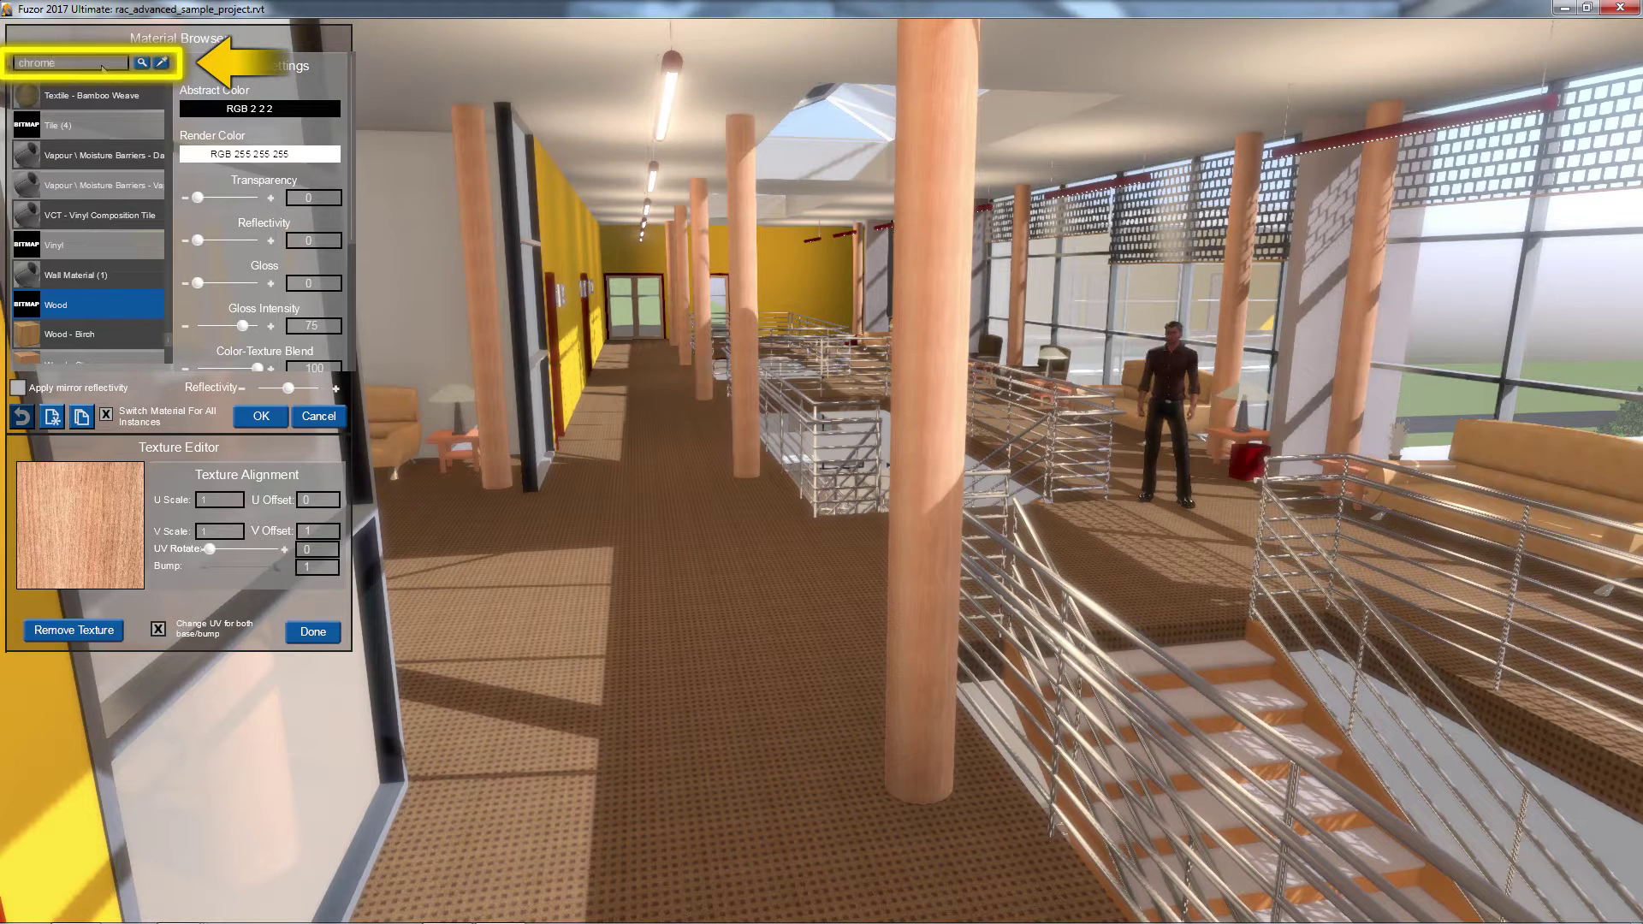
pyautogui.click(142, 62)
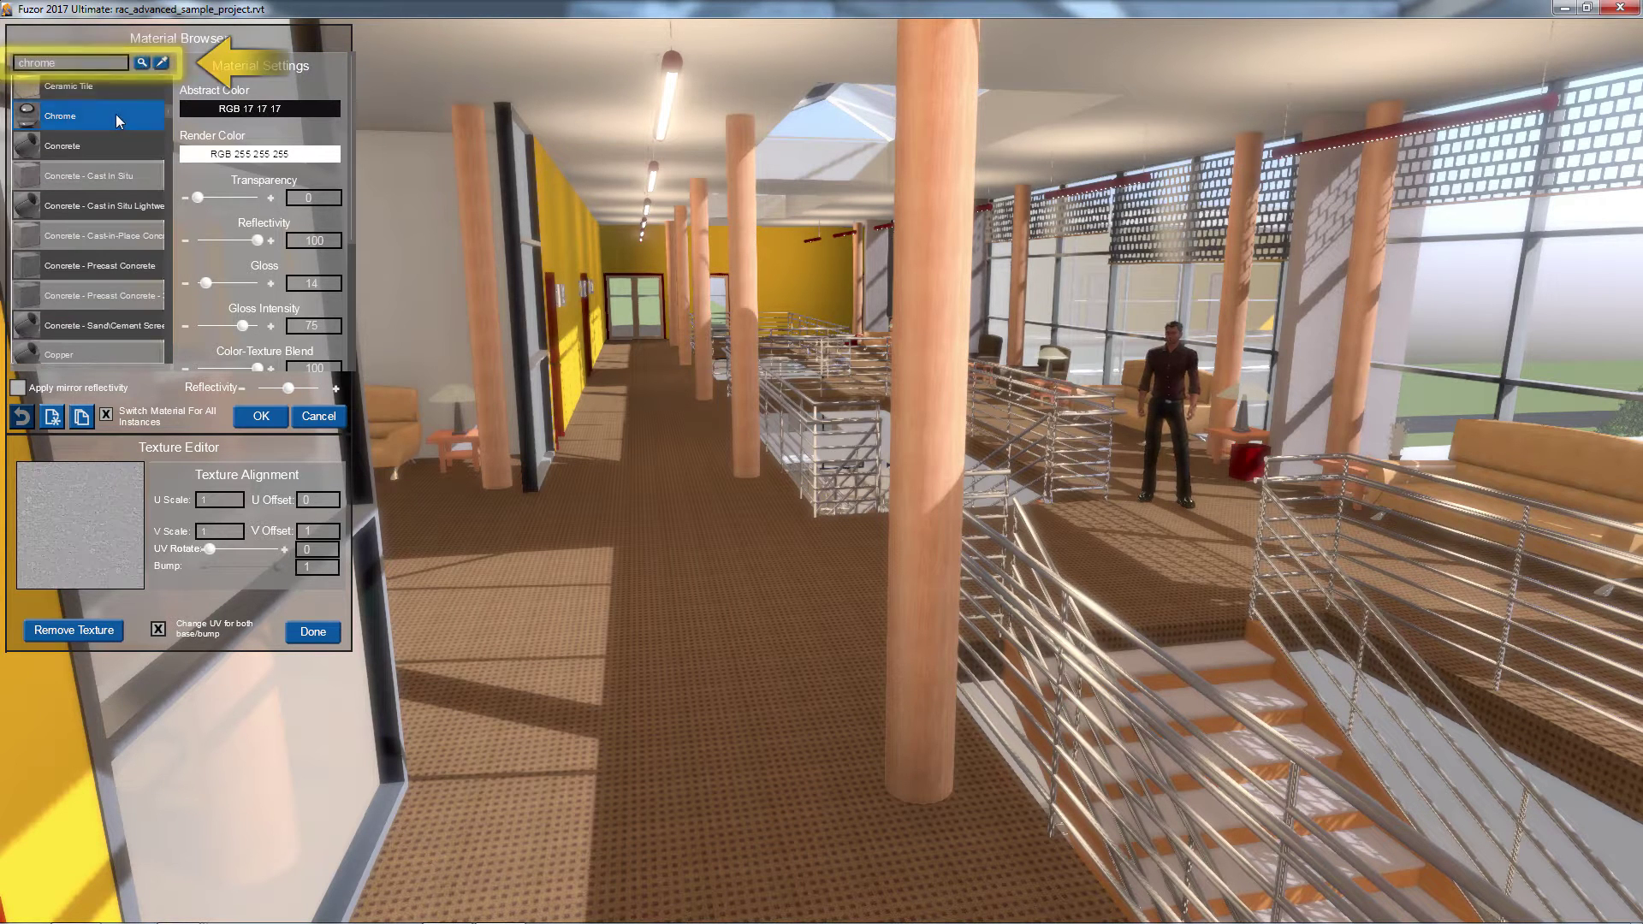
pyautogui.click(154, 125)
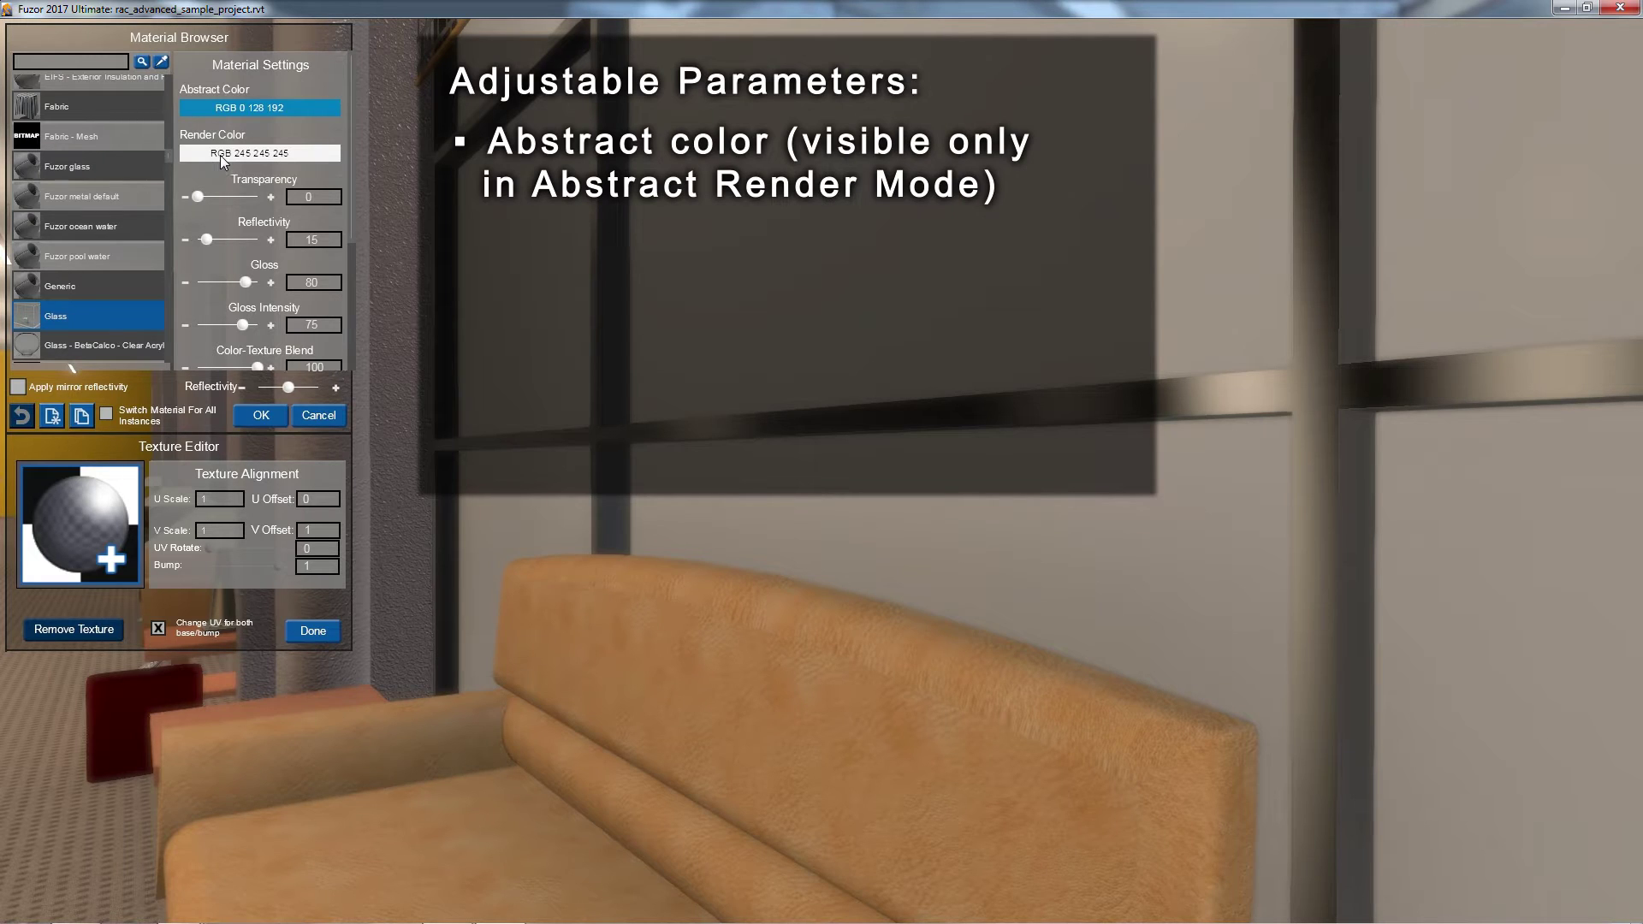
# - Give the window's Glass material a blue render color and a transparency of 100, and accept the changes
pyautogui.click(219, 156)
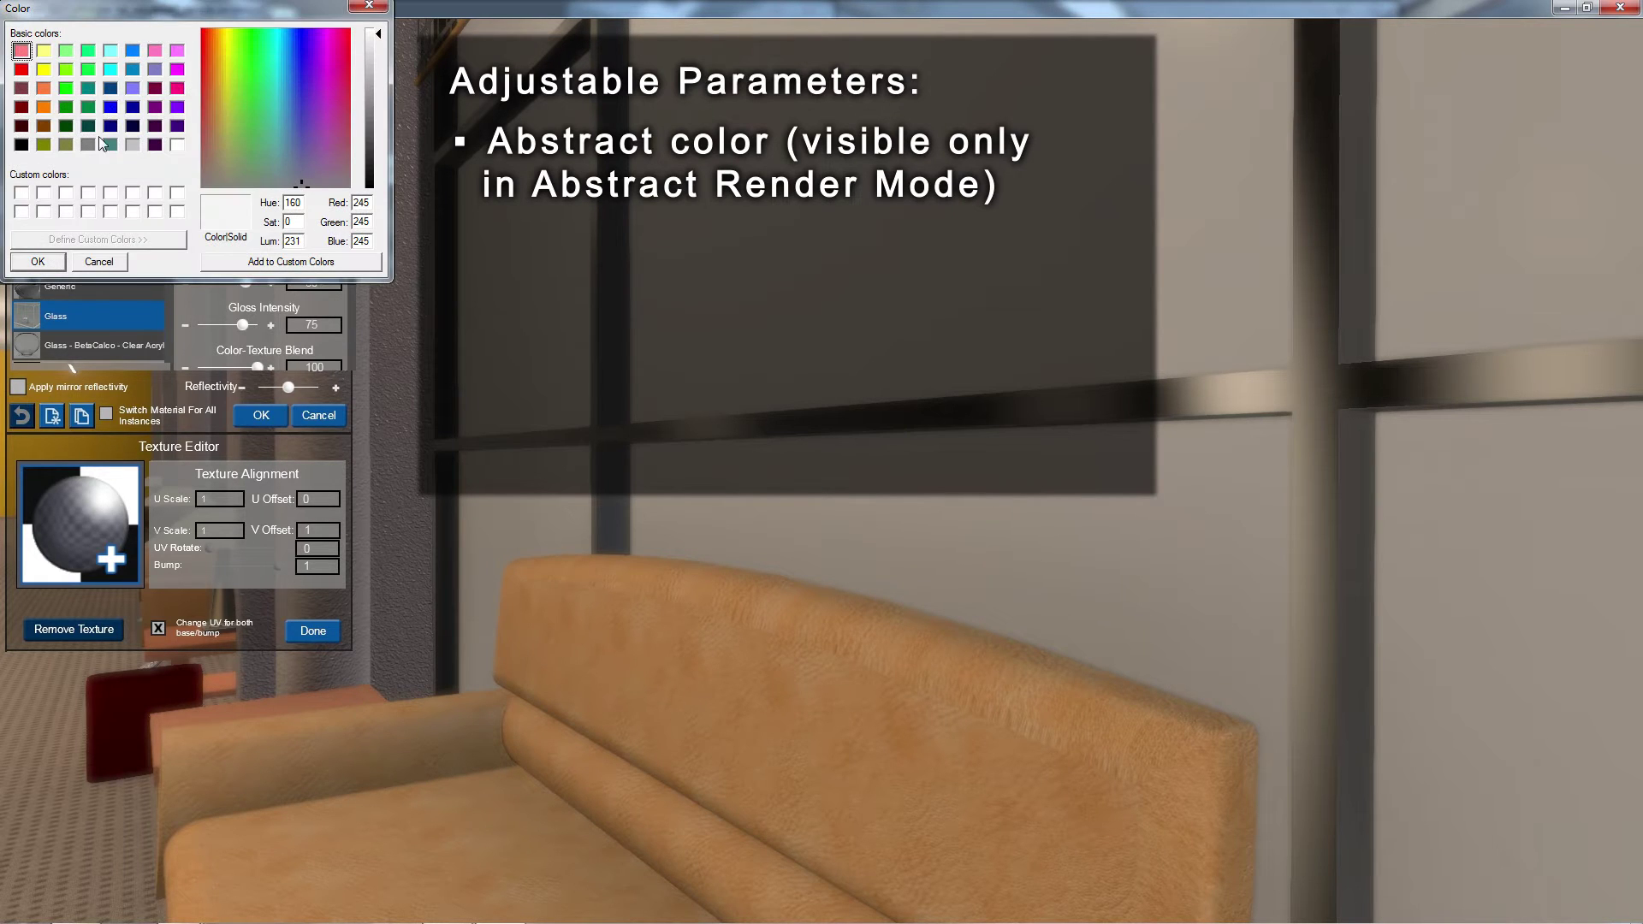
pyautogui.click(110, 107)
pyautogui.click(38, 261)
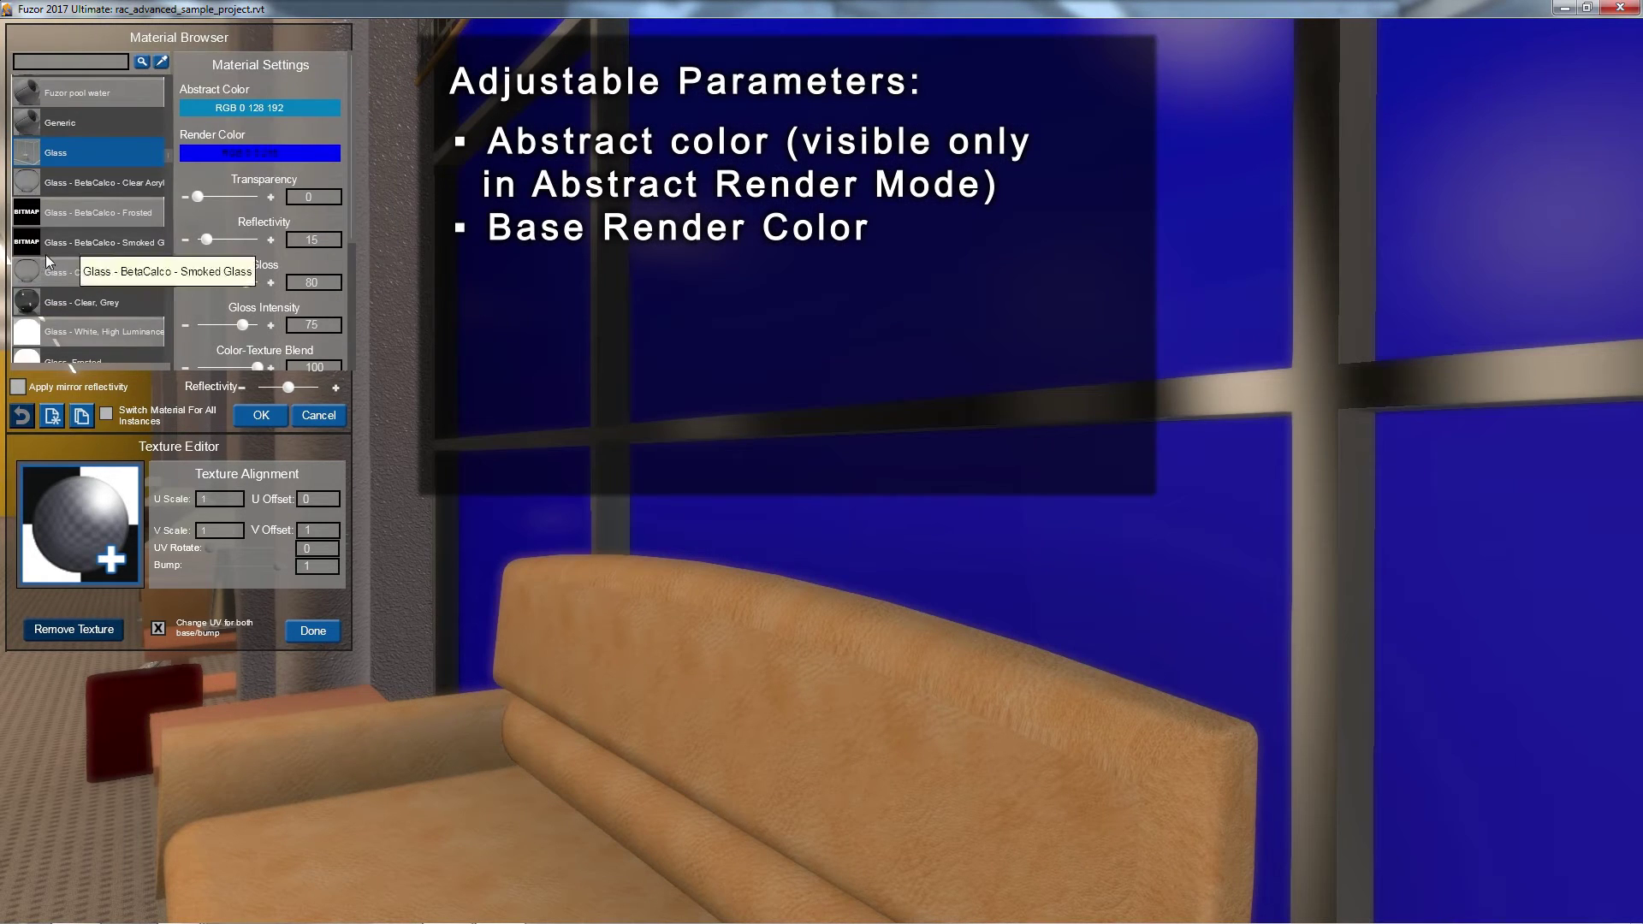
pyautogui.moveTo(198, 196); pyautogui.dragTo(248, 198)
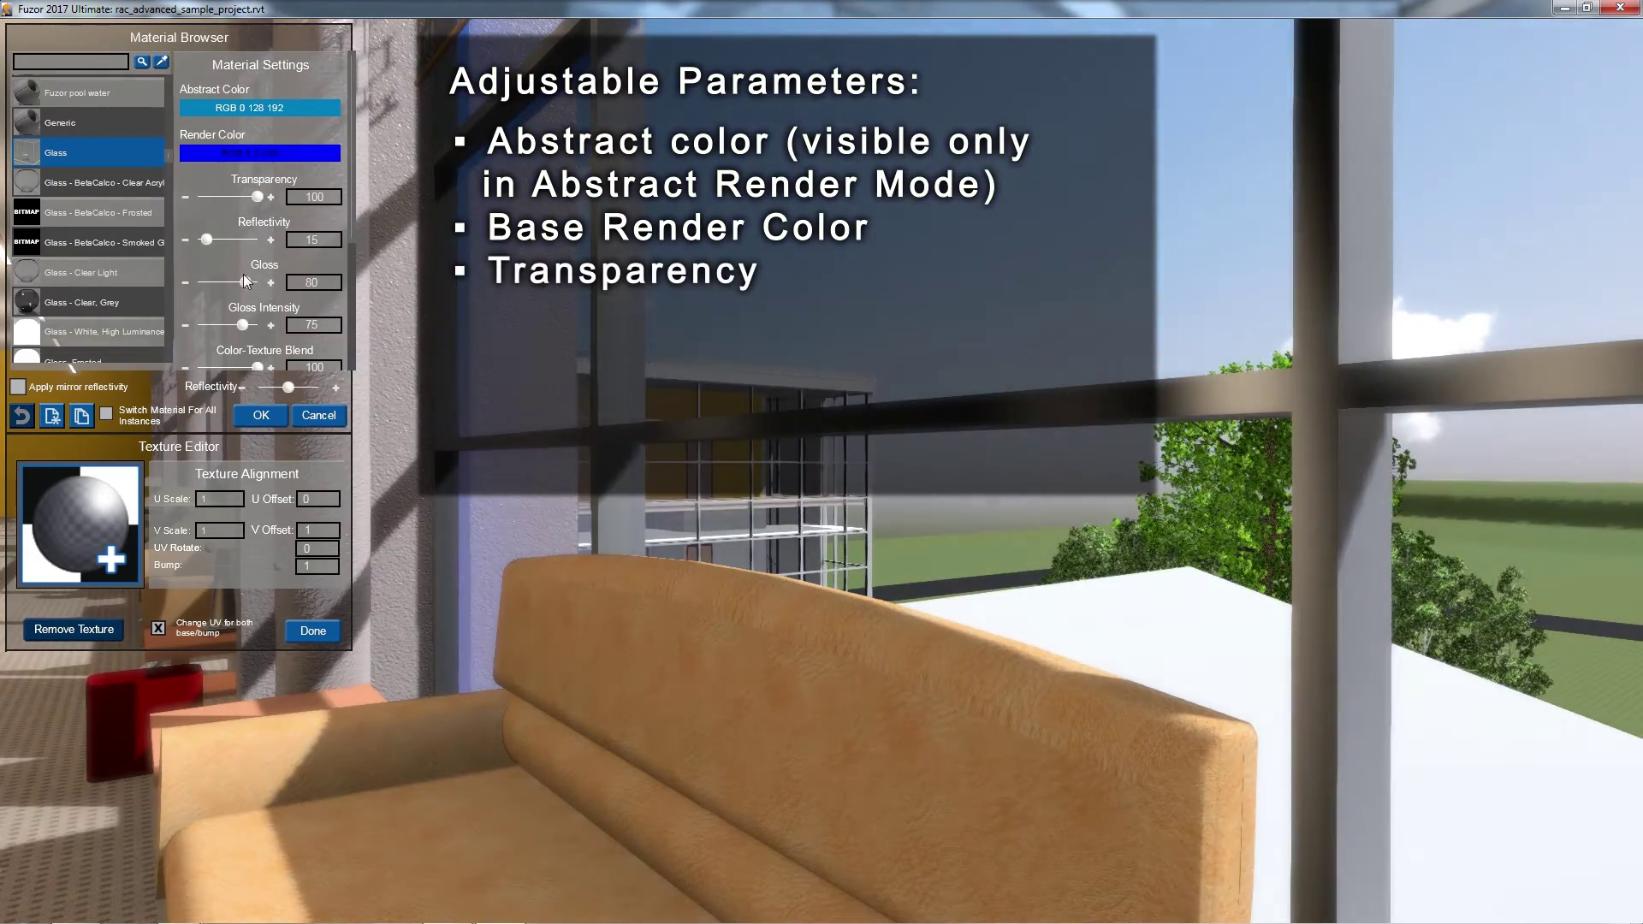
pyautogui.click(261, 416)
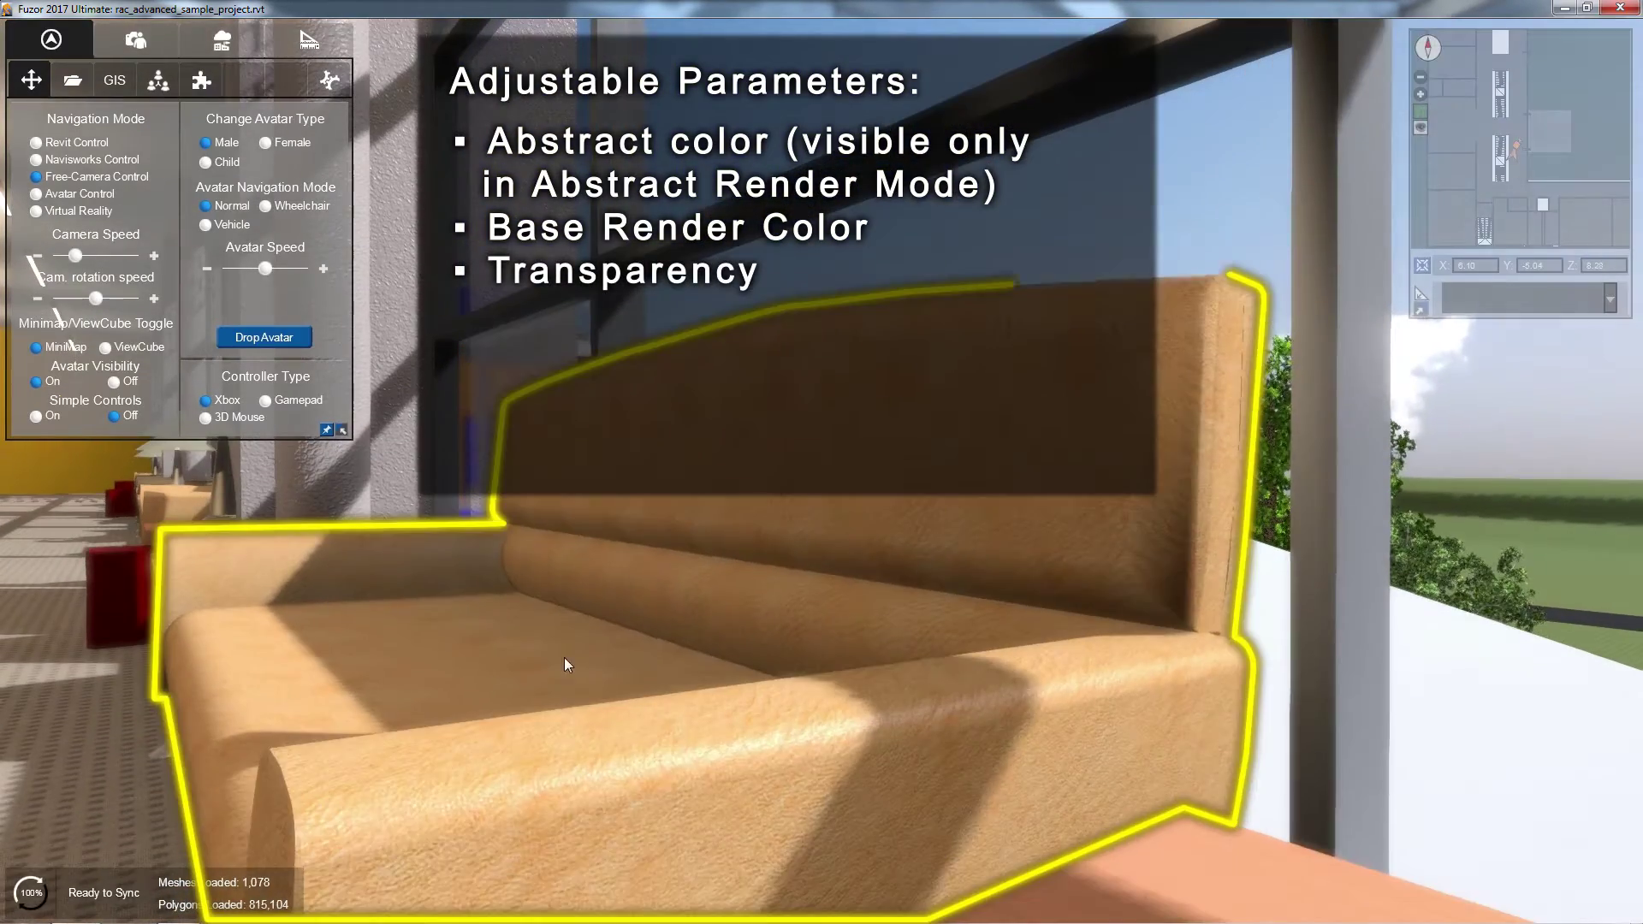
# - Set the sofa's Leather - Tan material to reflectivity 0 and gloss 100, and raise its gloss intensity
pyautogui.click(565, 664)
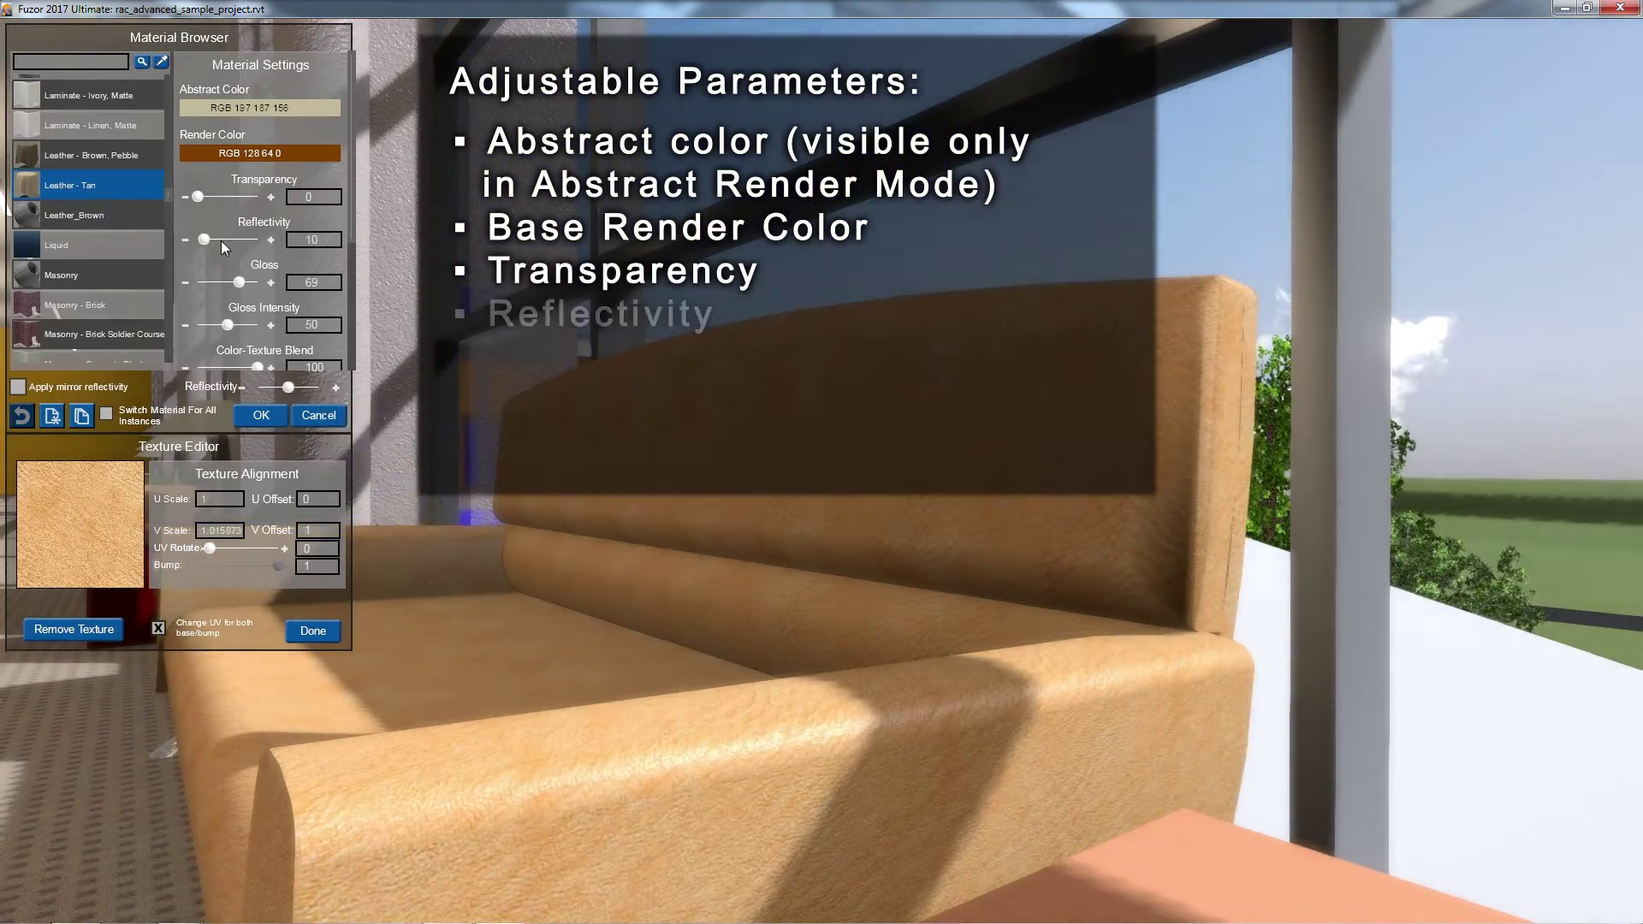
pyautogui.moveTo(220, 239); pyautogui.dragTo(158, 239)
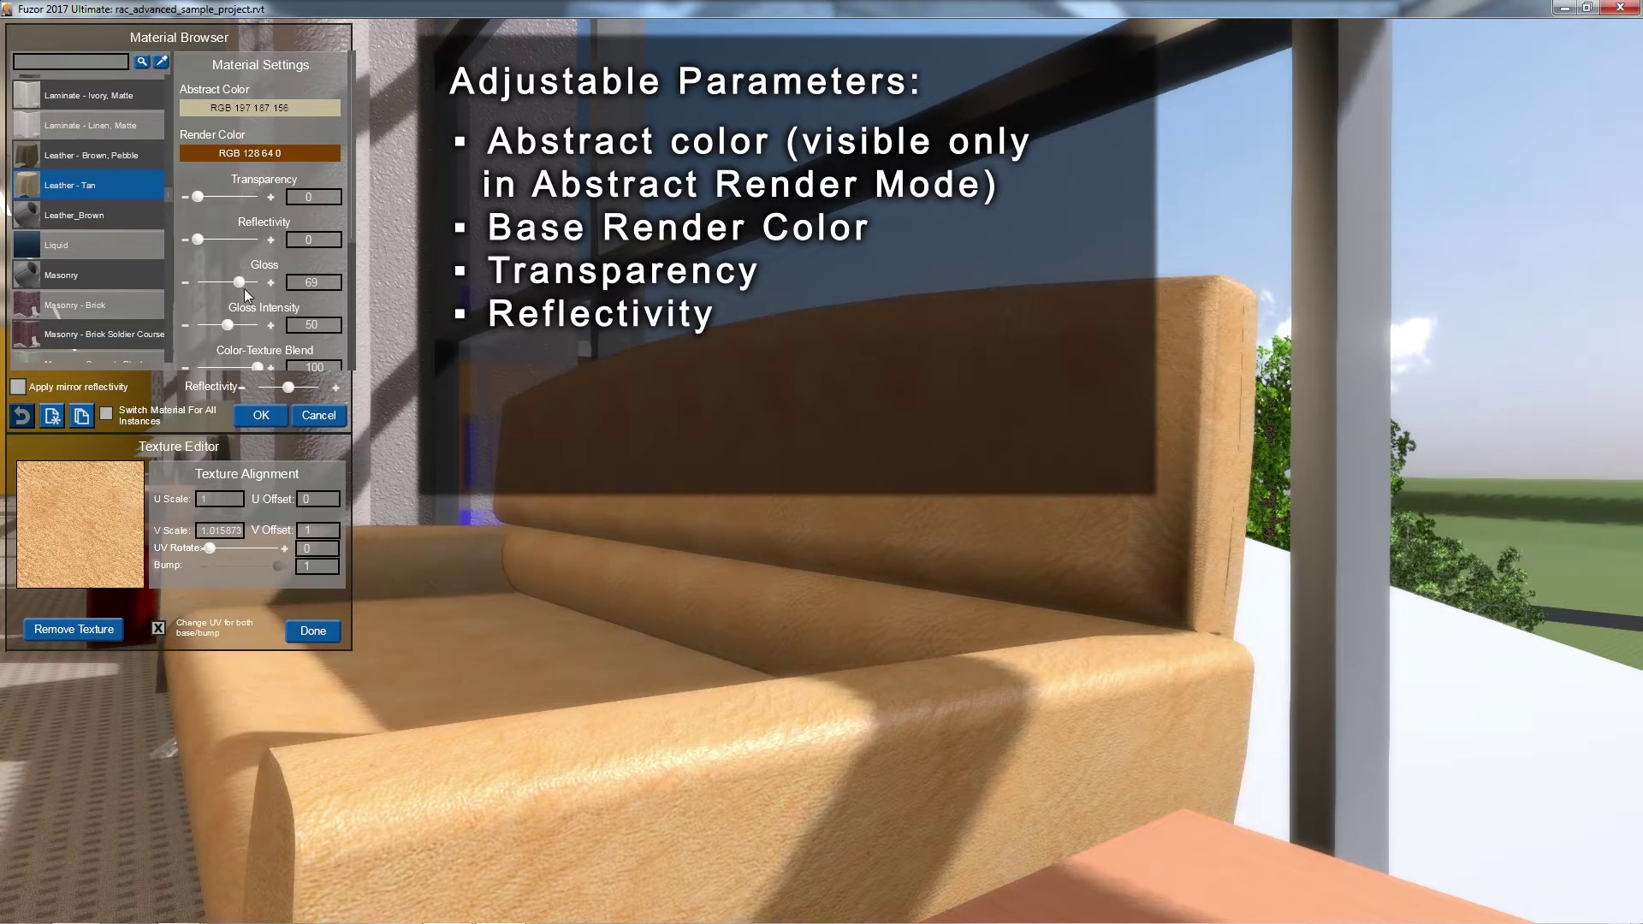
pyautogui.moveTo(242, 284); pyautogui.dragTo(335, 289)
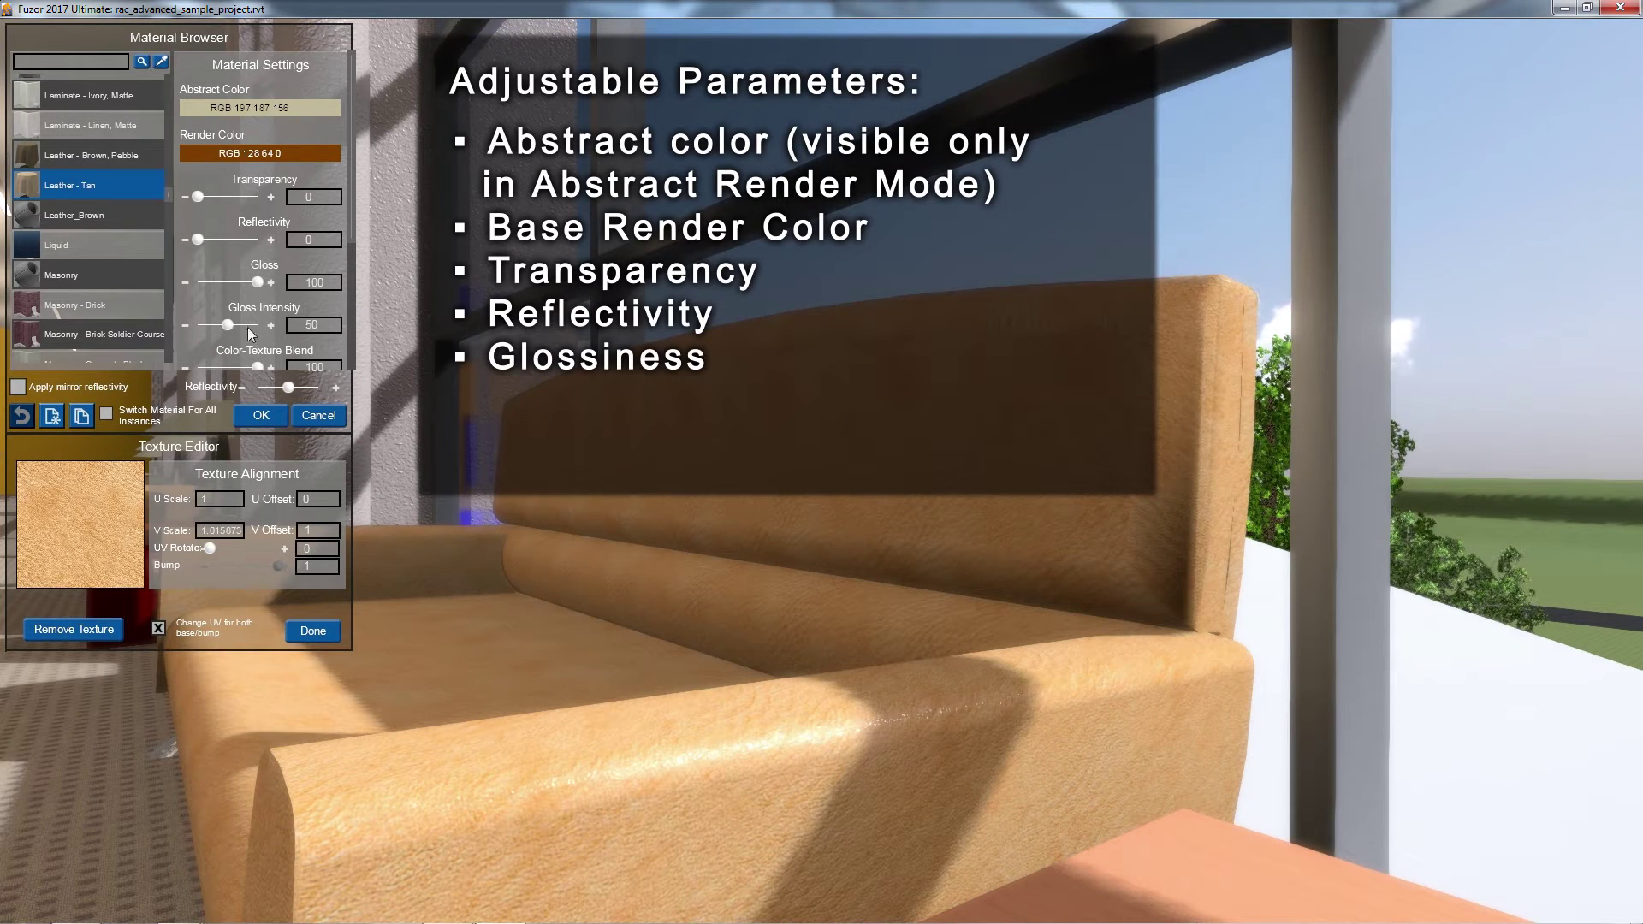
pyautogui.moveTo(248, 327); pyautogui.dragTo(298, 378)
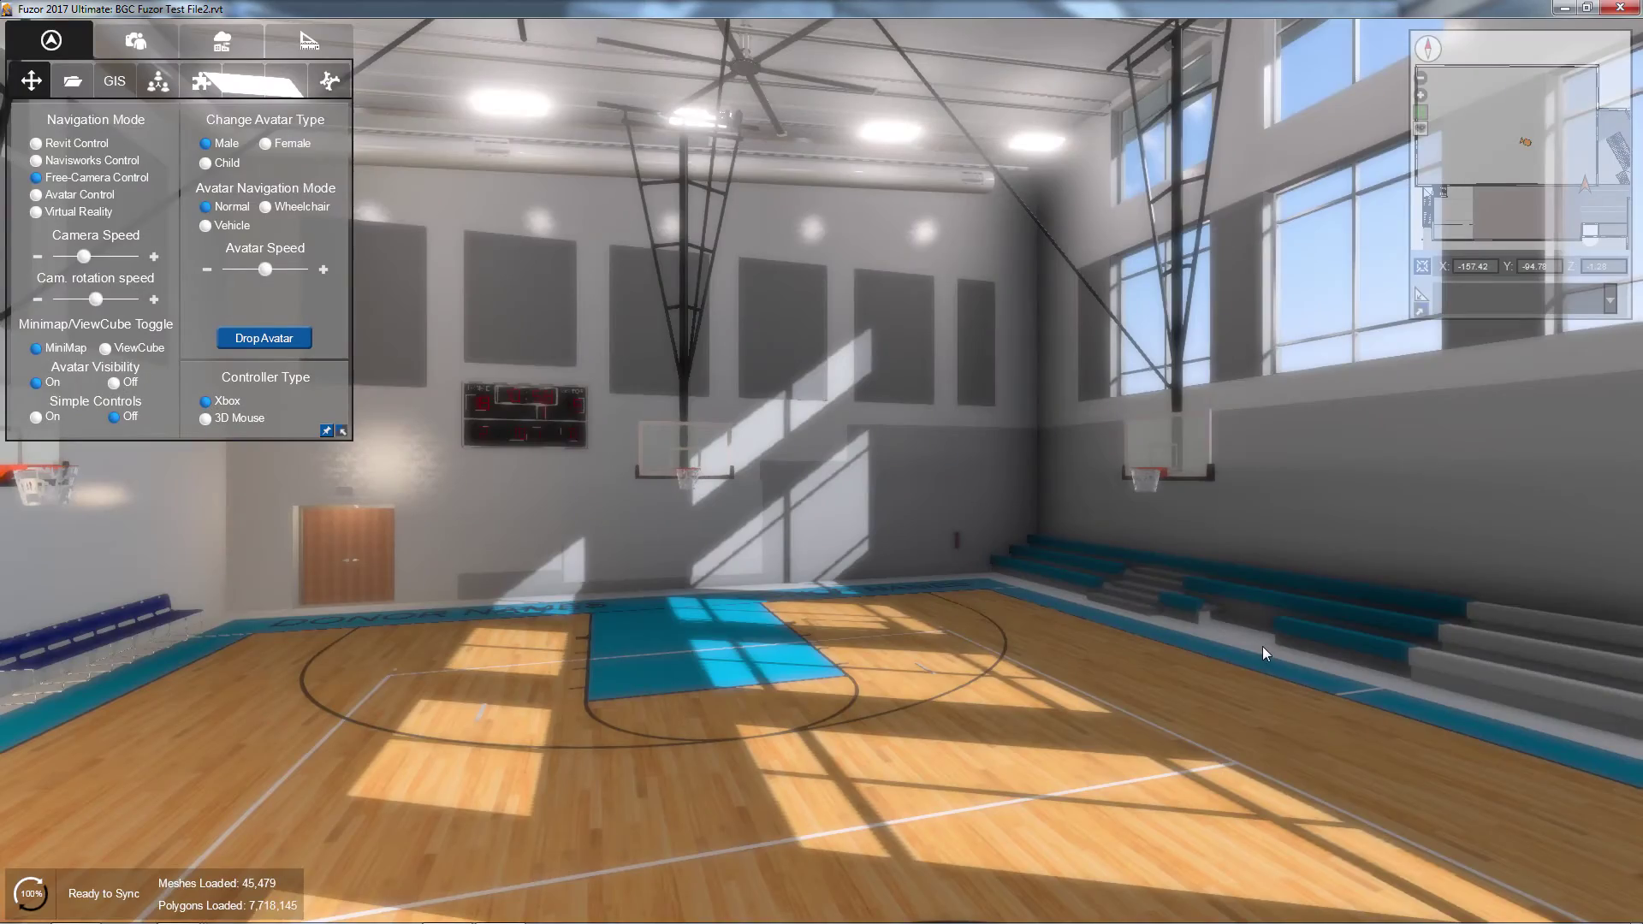
# - Set the self-illumination color of the gym scoreboard's 11- Equipment- Paint- Red material to pure red (255, 0, 0)
pyautogui.moveTo(1262, 646); pyautogui.dragTo(1095, 536)
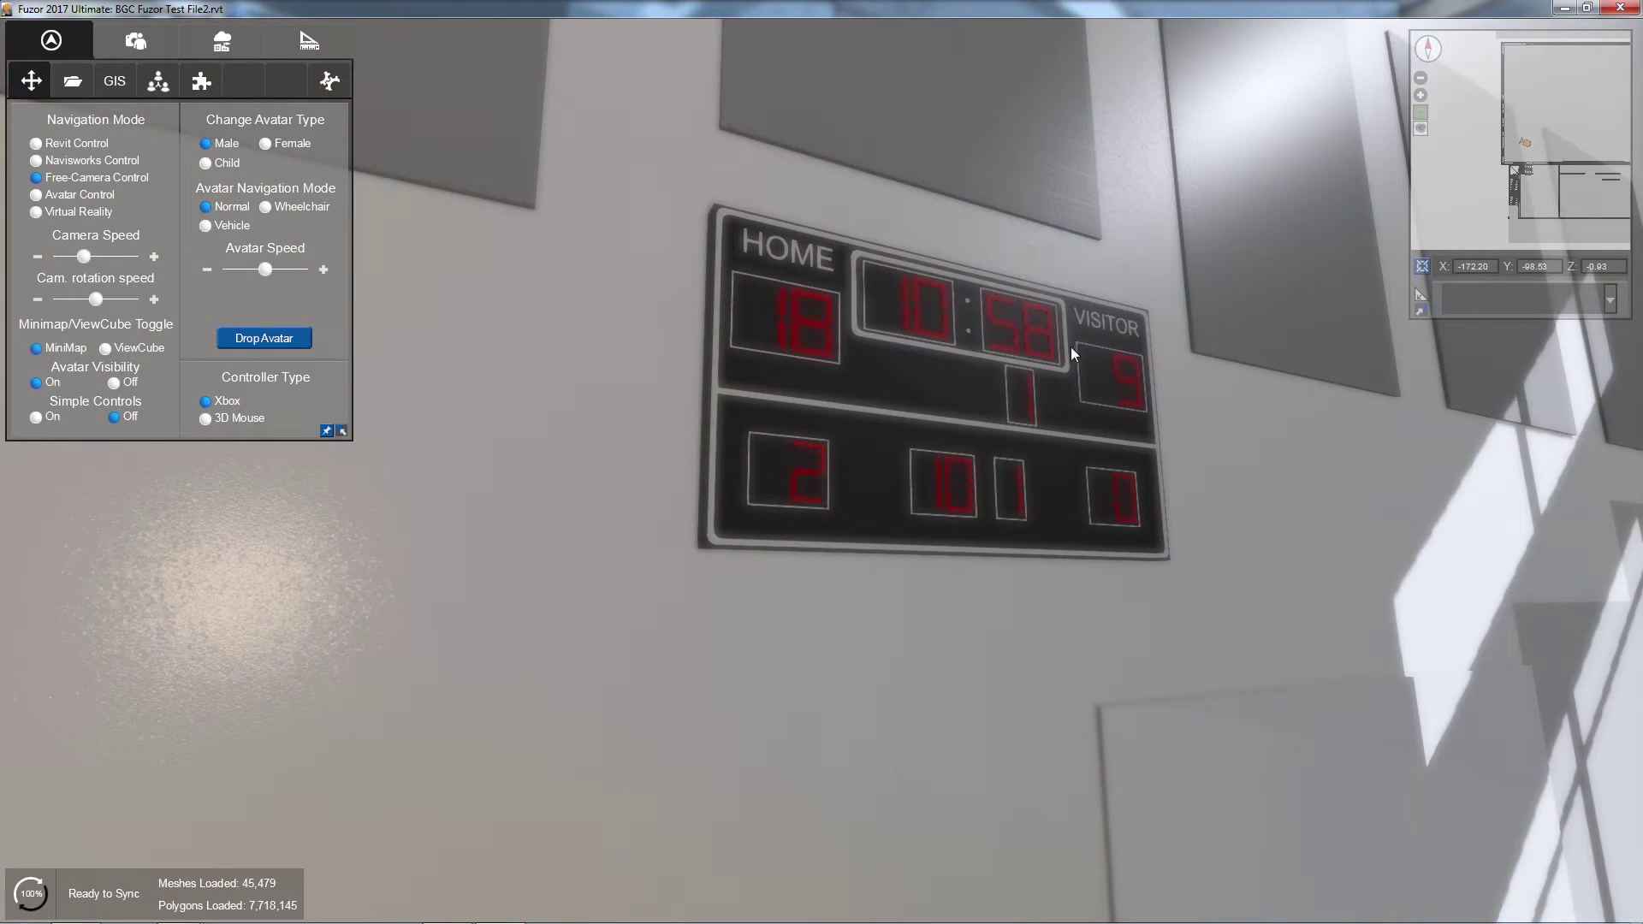
pyautogui.click(1042, 362)
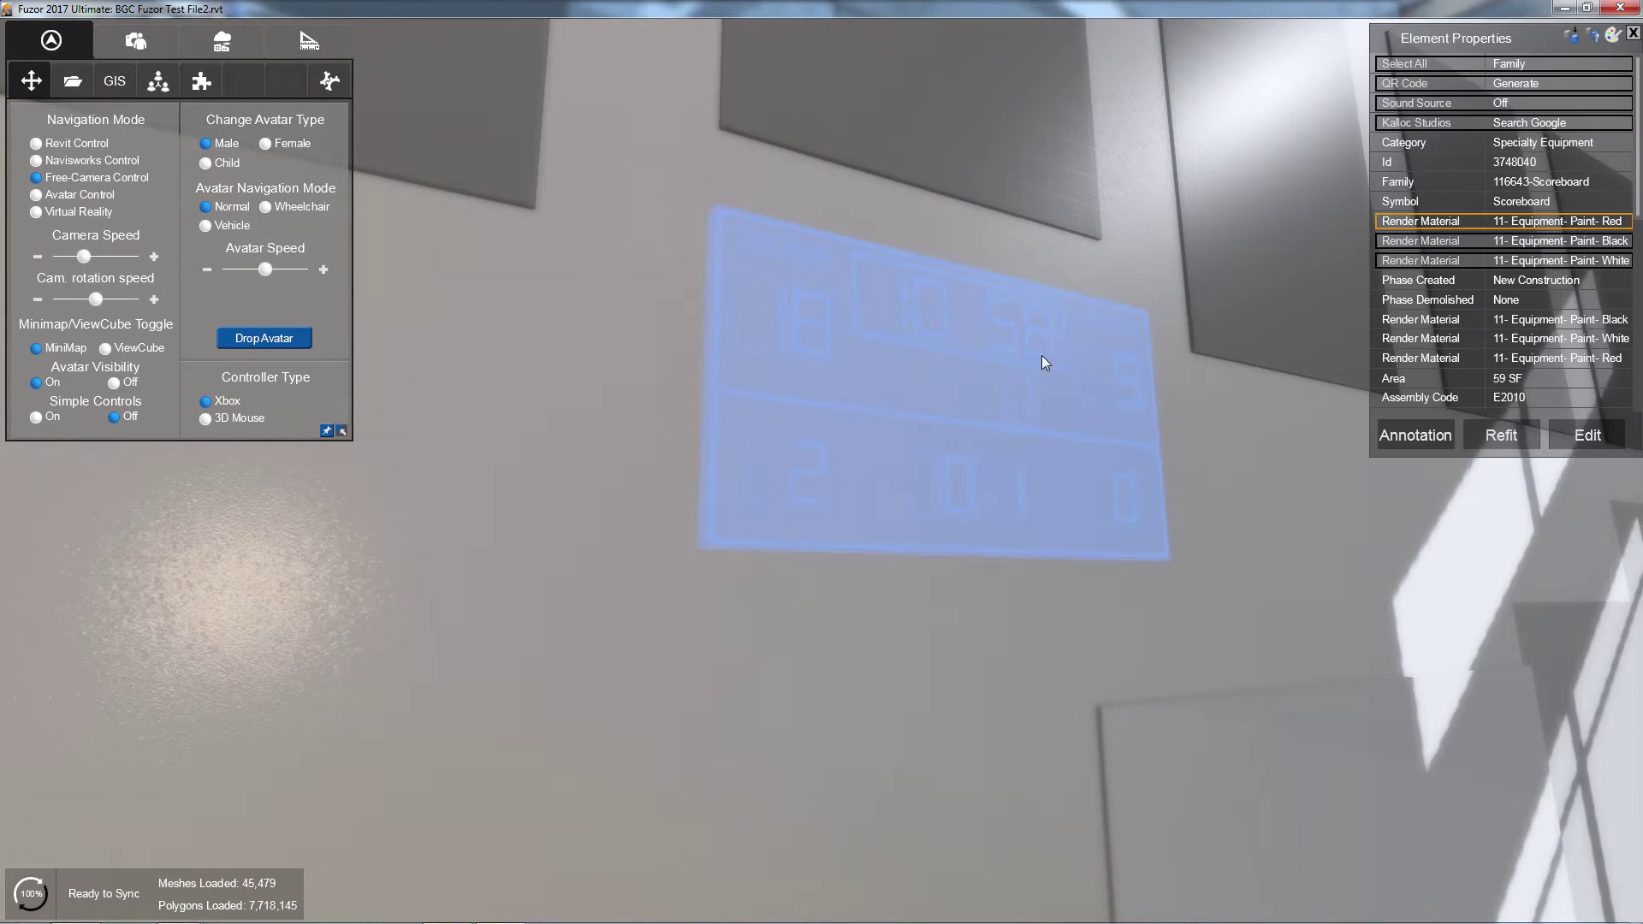
pyautogui.click(1532, 221)
pyautogui.scroll(-3, 351, 256)
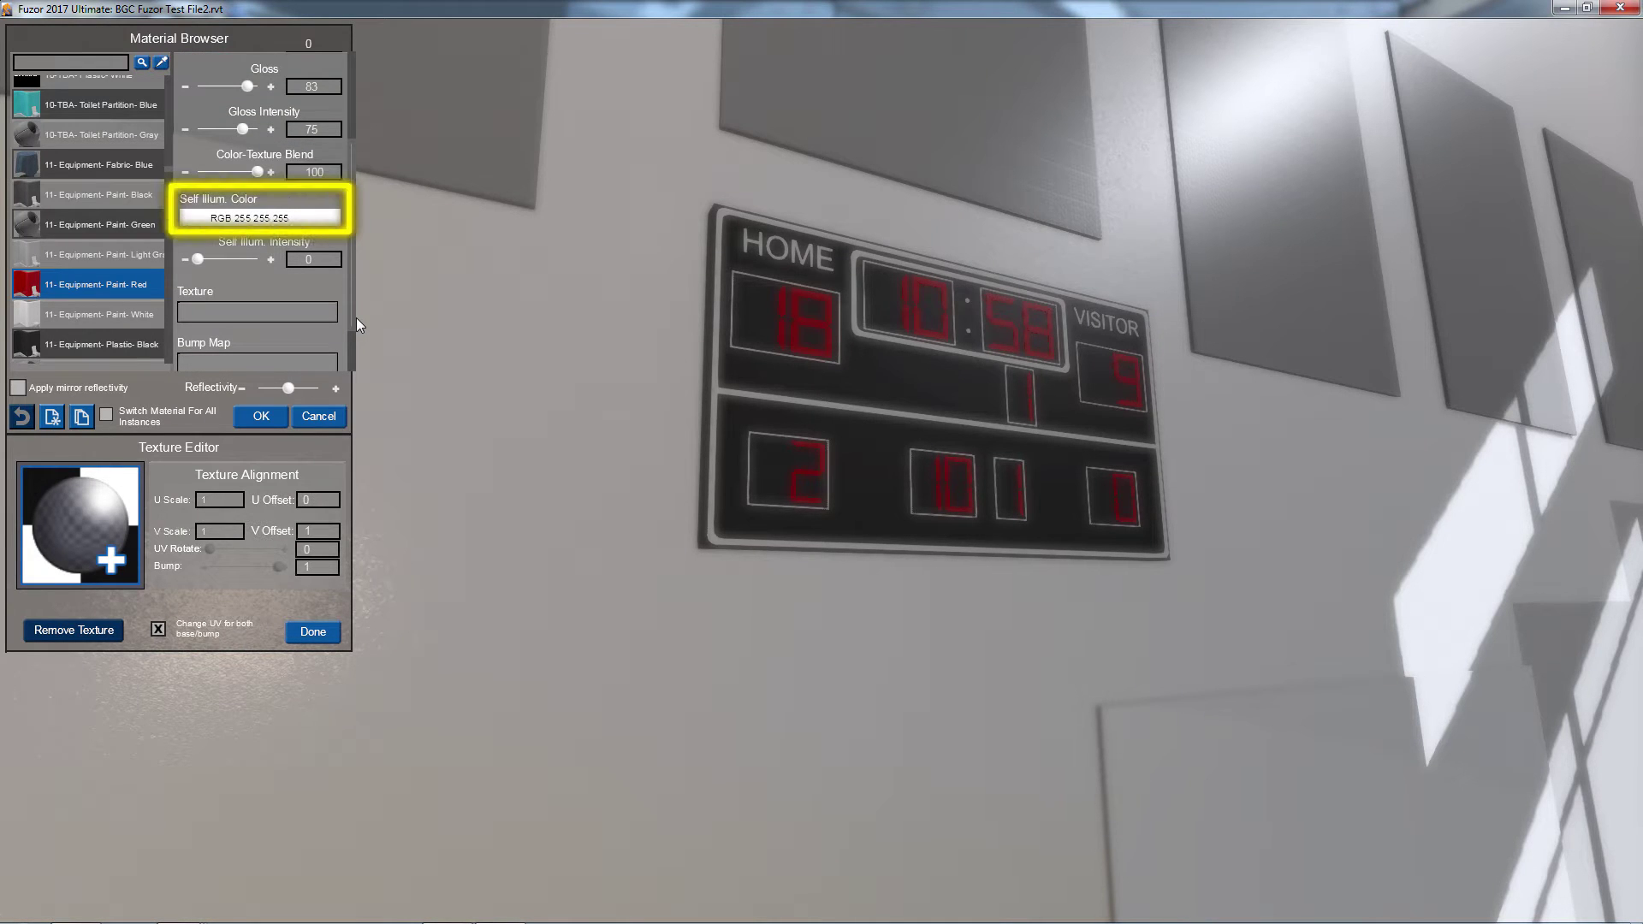
pyautogui.click(306, 217)
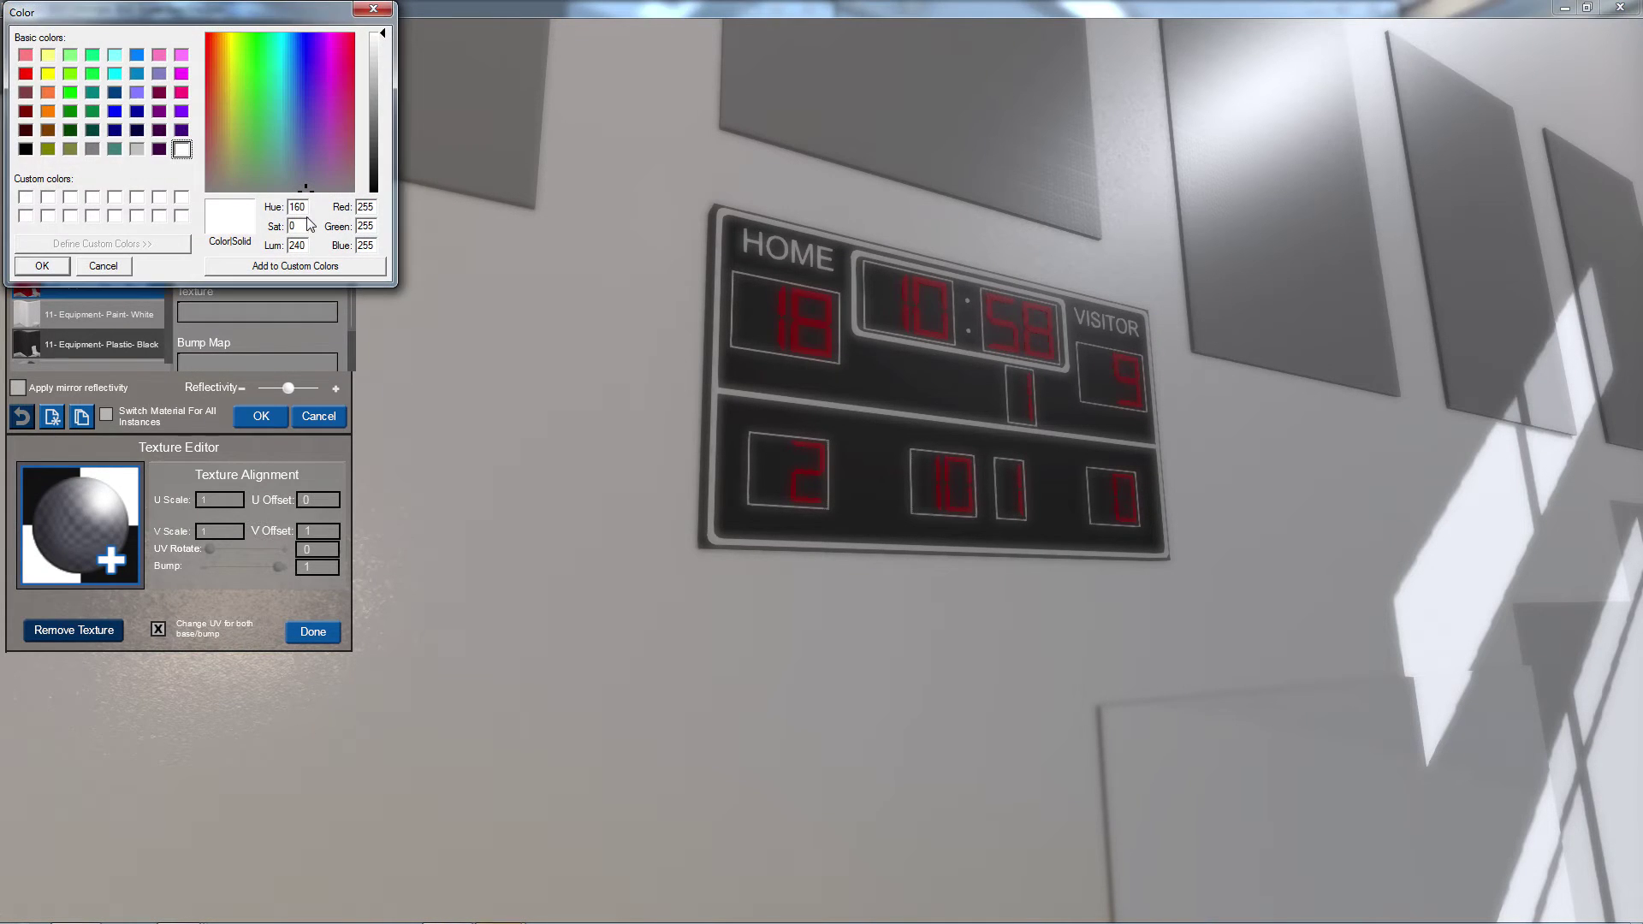
pyautogui.click(28, 76)
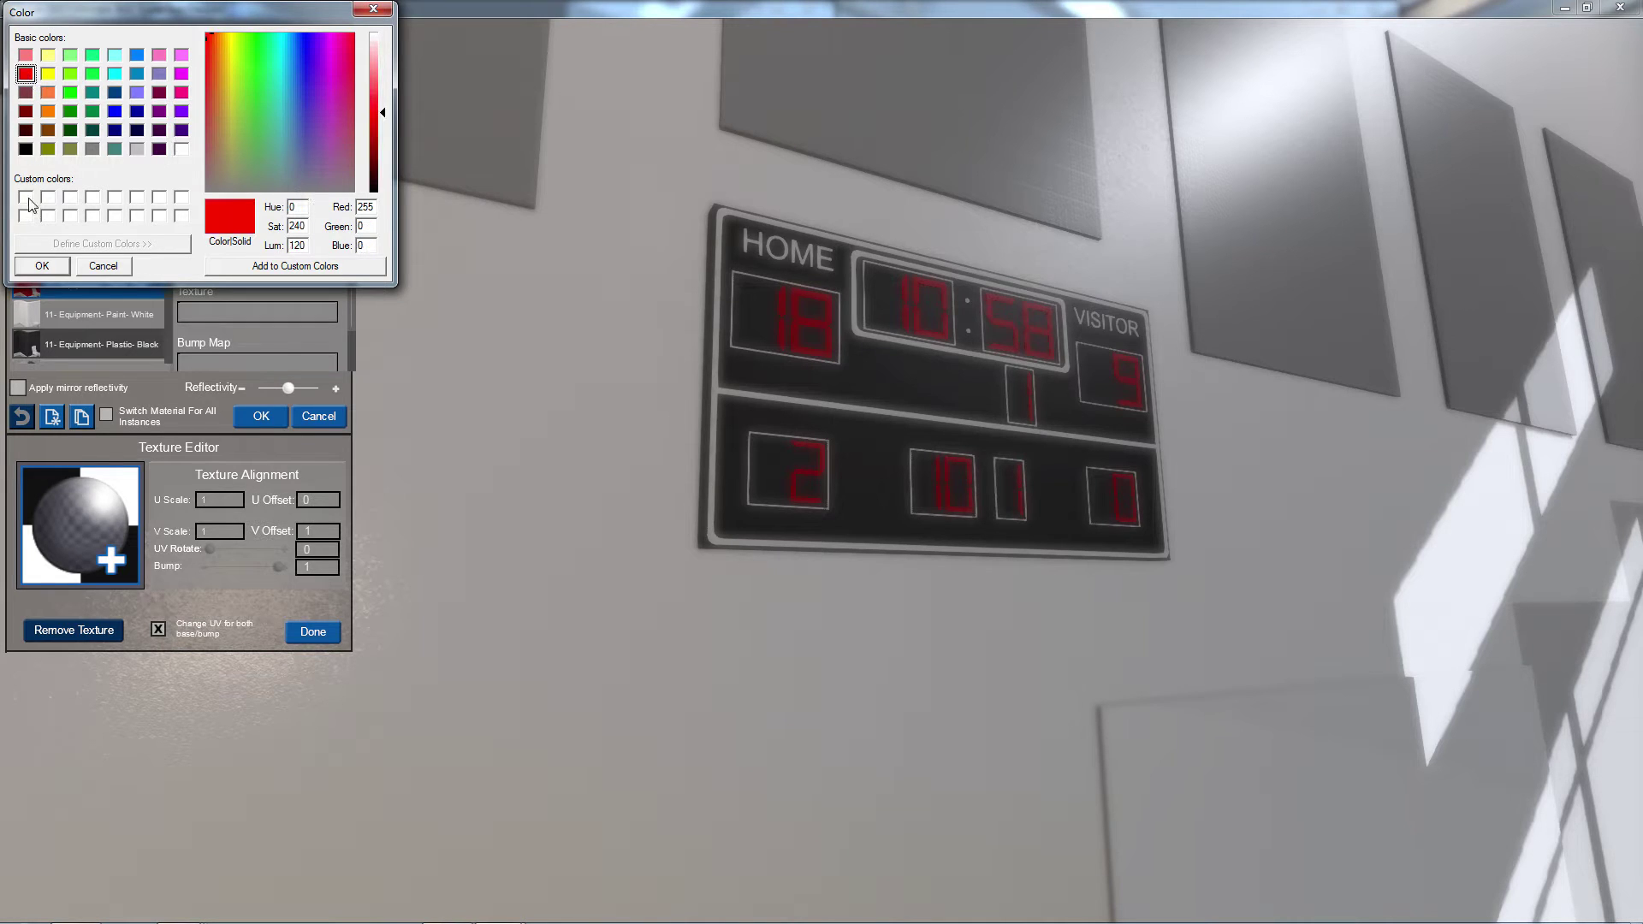
pyautogui.click(42, 267)
# - Raise the red scoreboard paint's self-illumination intensity to 100 and accept the material changes
pyautogui.scroll(-2, 48, 274)
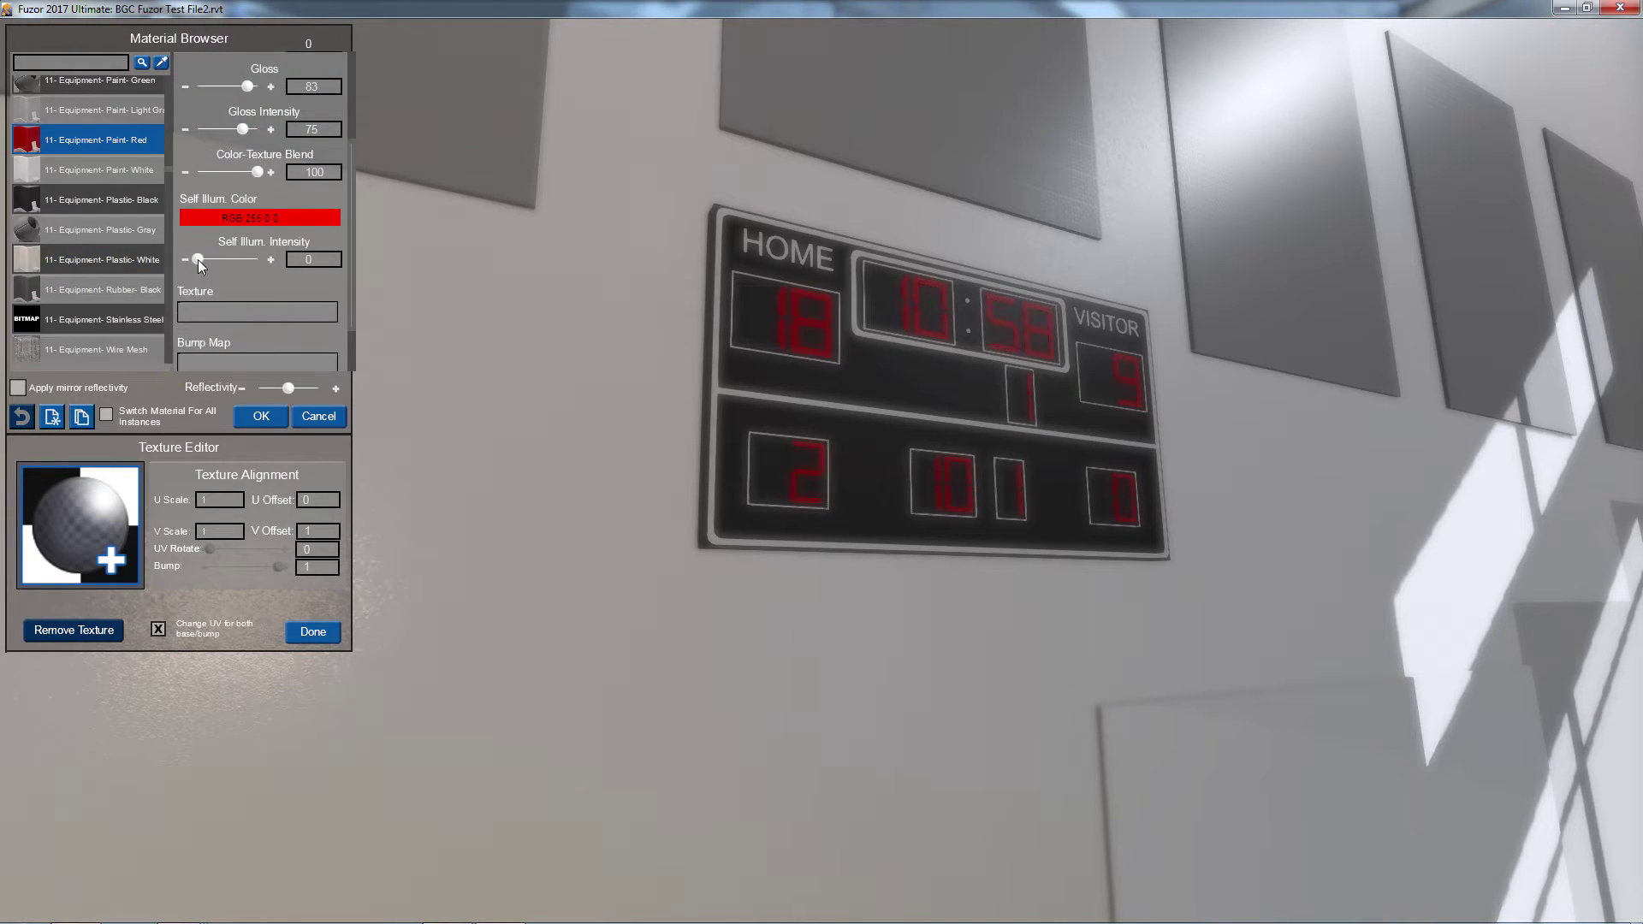
pyautogui.moveTo(198, 259); pyautogui.dragTo(263, 263)
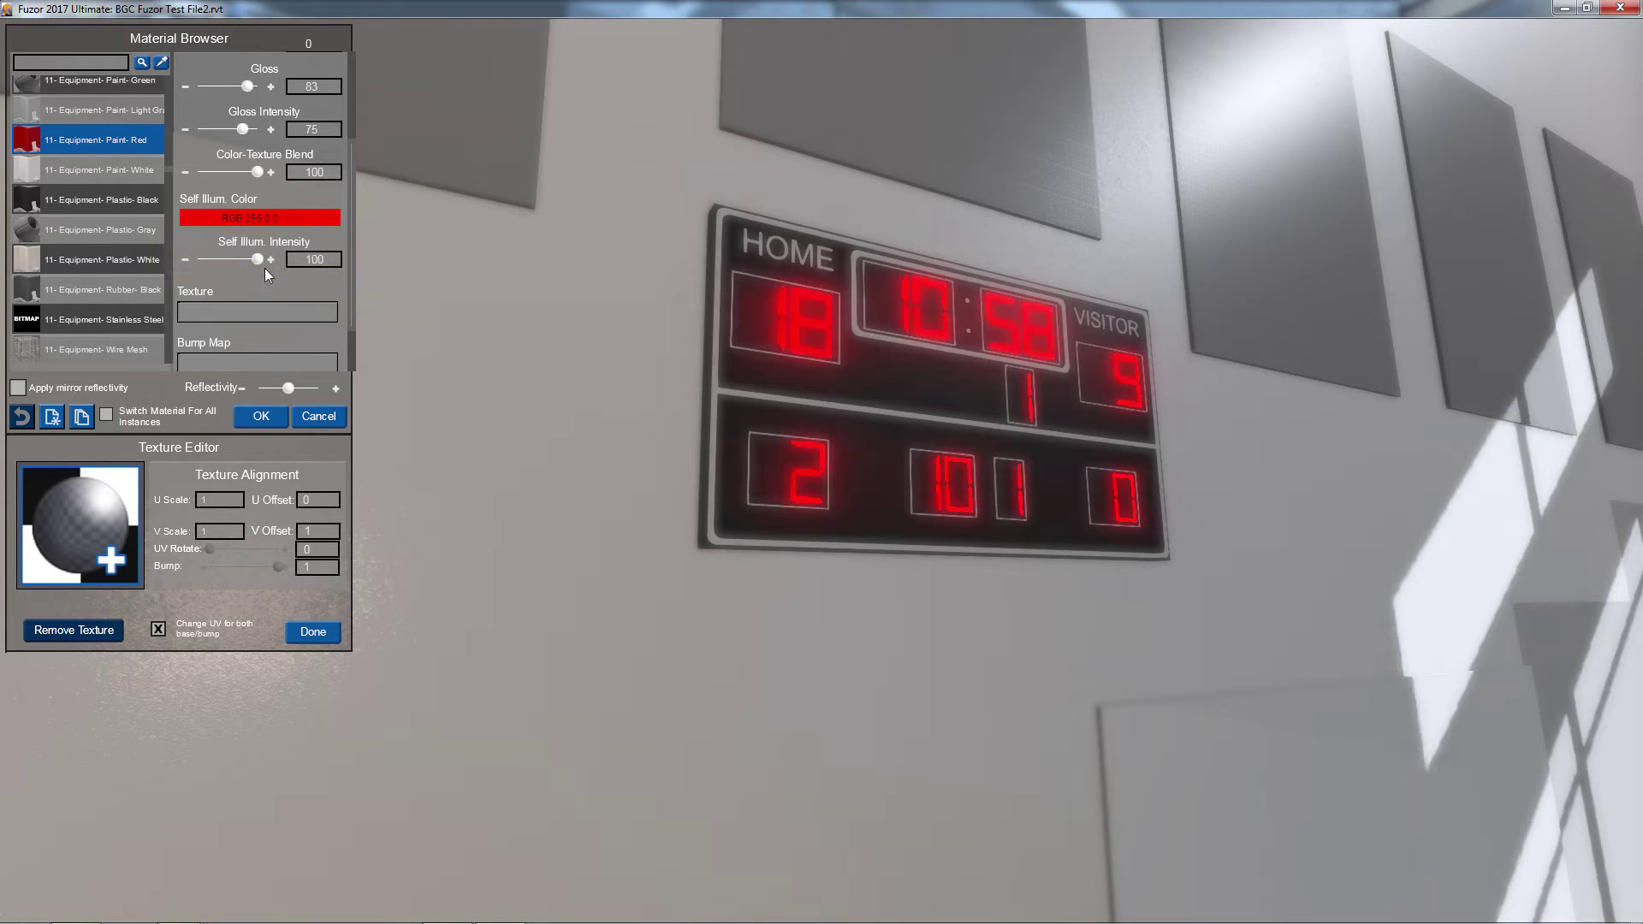
pyautogui.click(261, 417)
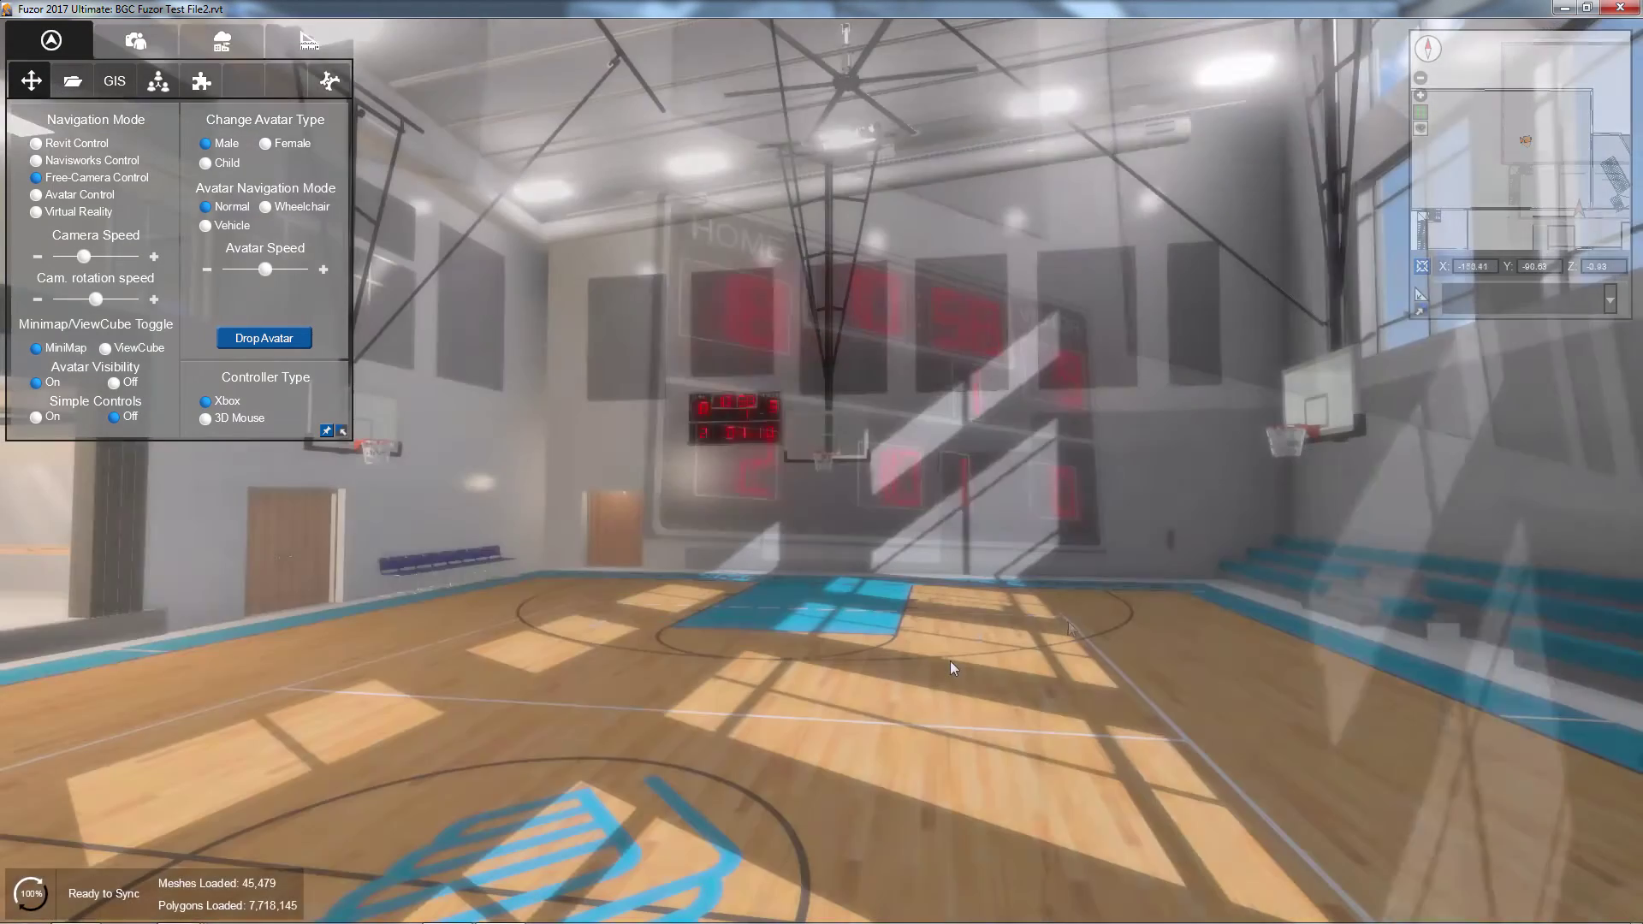
# - Apply mirror reflectivity to the basketball court's Wood - floor material and adjust the strength of the reflection
pyautogui.press('q')
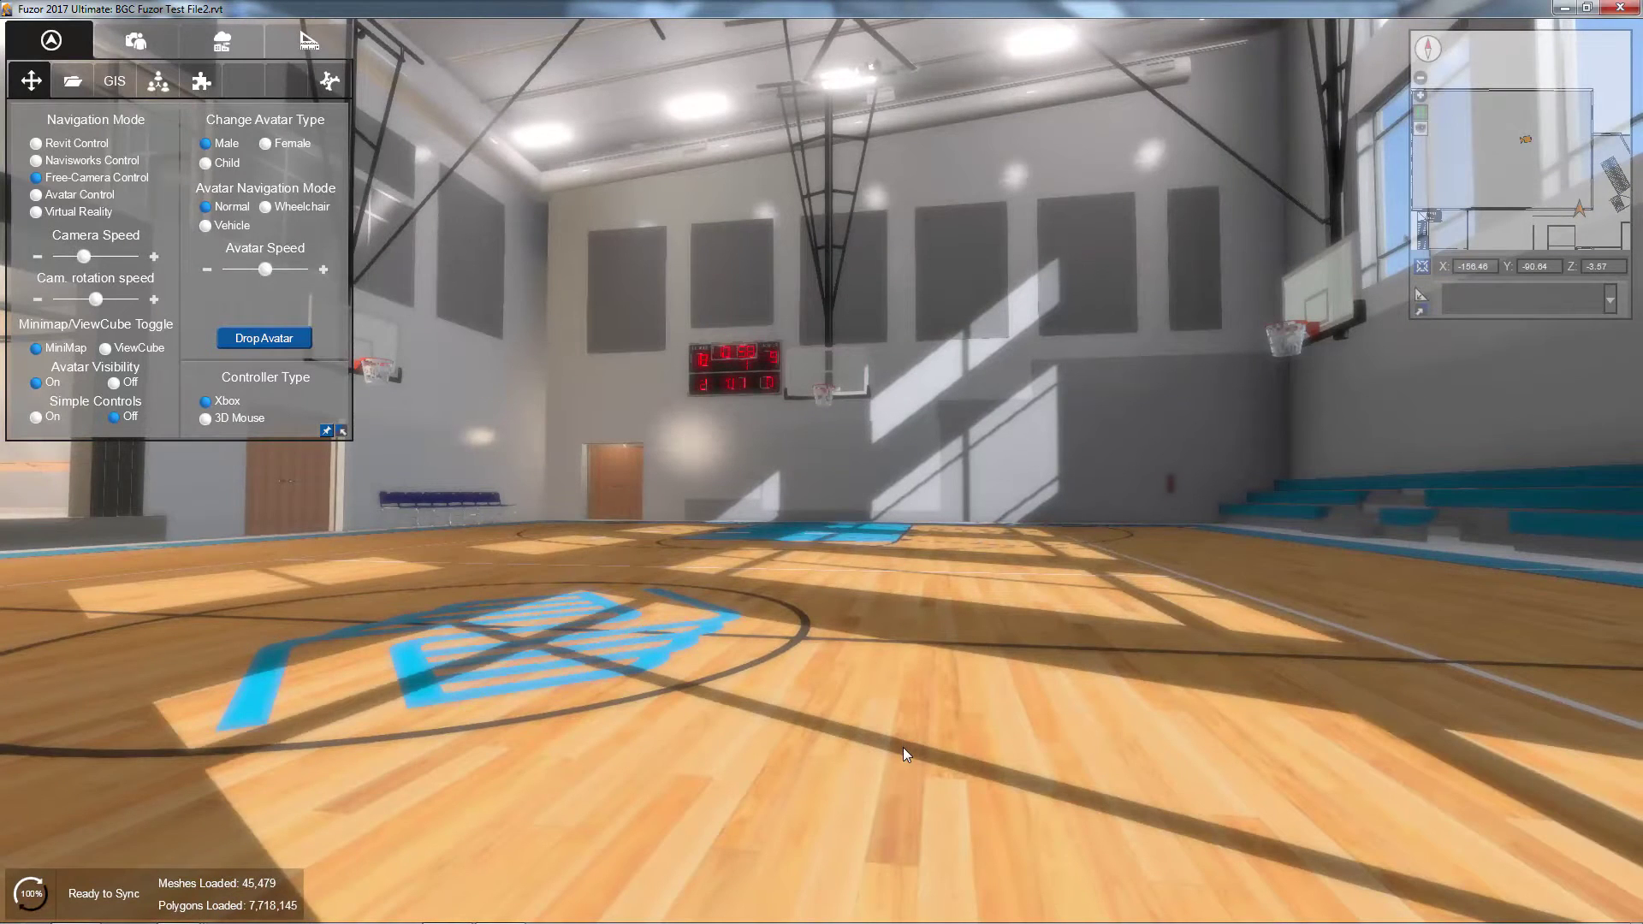
pyautogui.moveTo(903, 747); pyautogui.dragTo(903, 760)
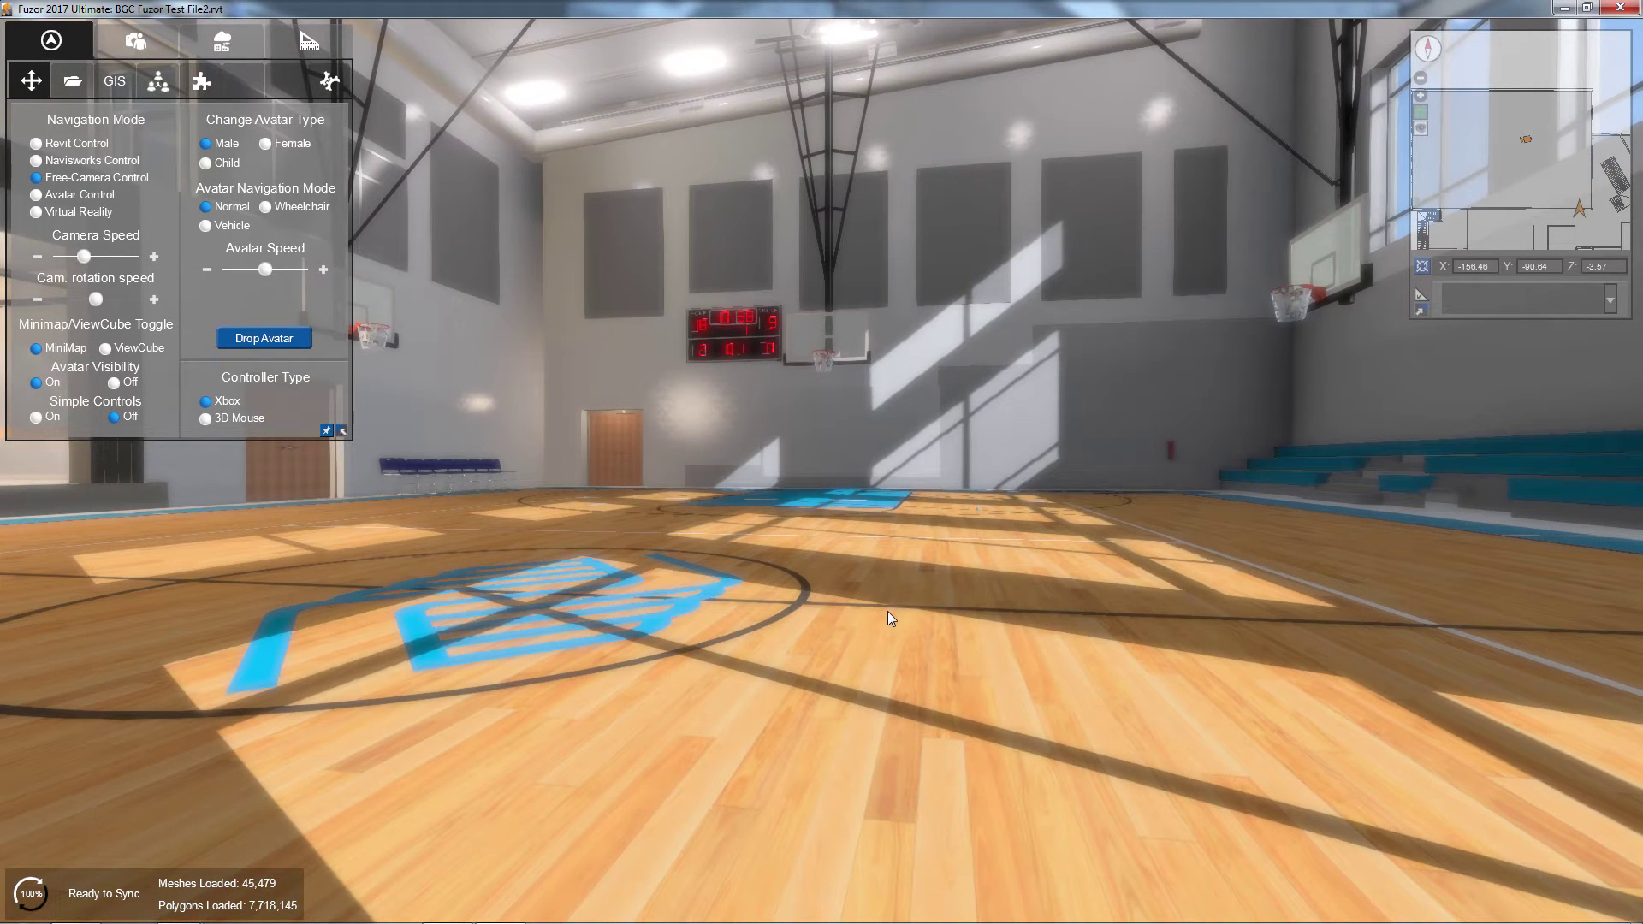
pyautogui.click(906, 657)
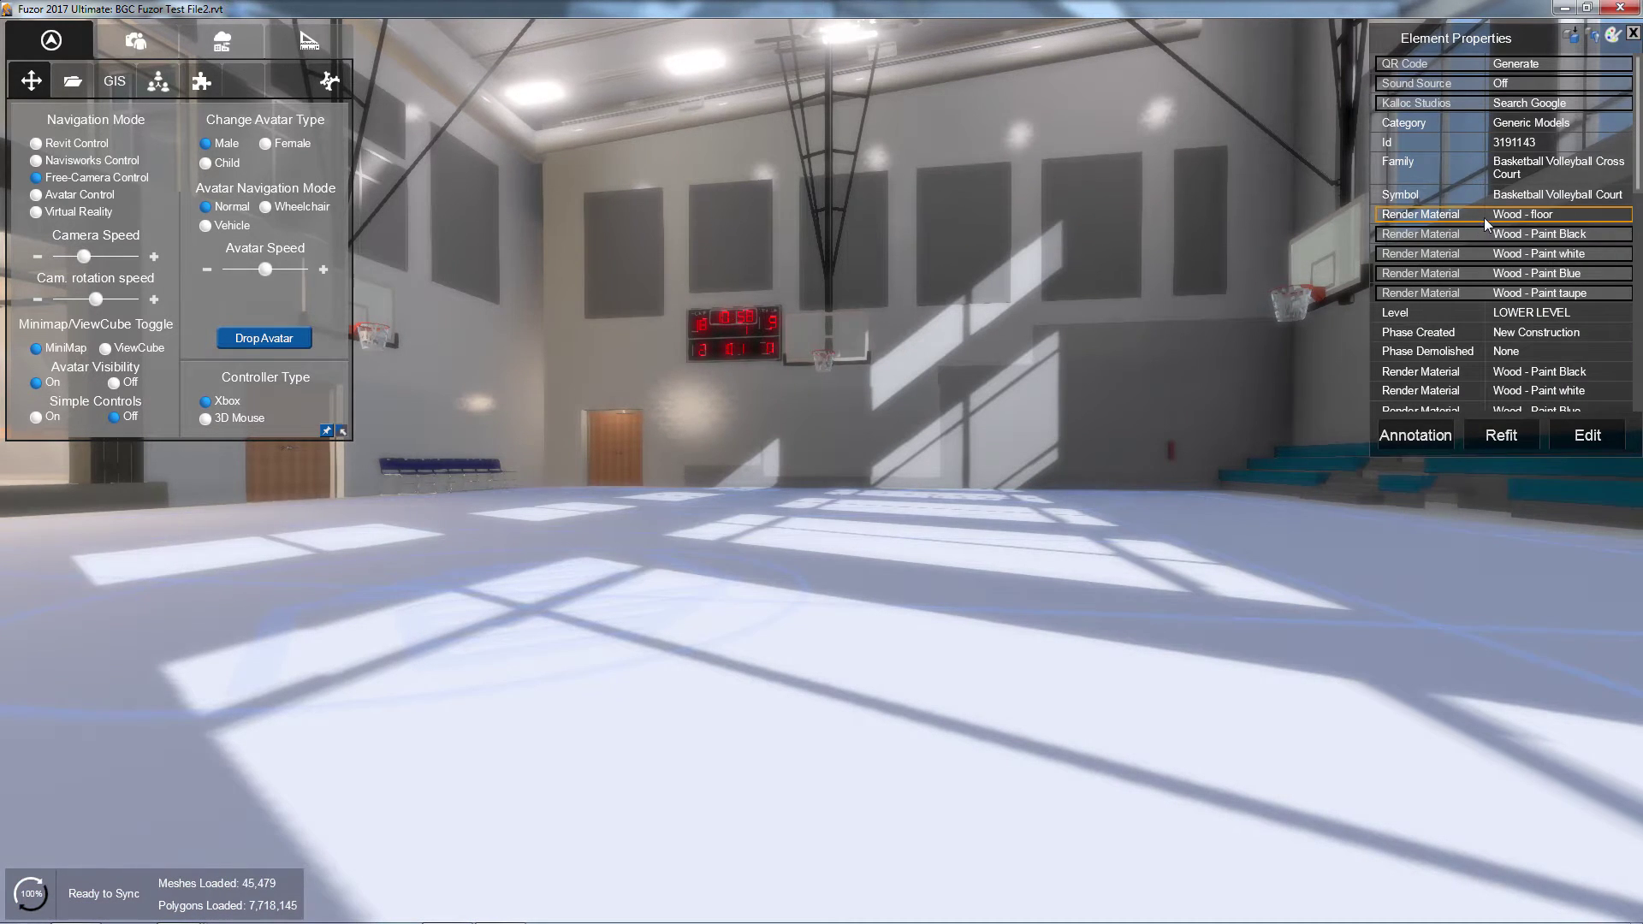
pyautogui.click(1524, 215)
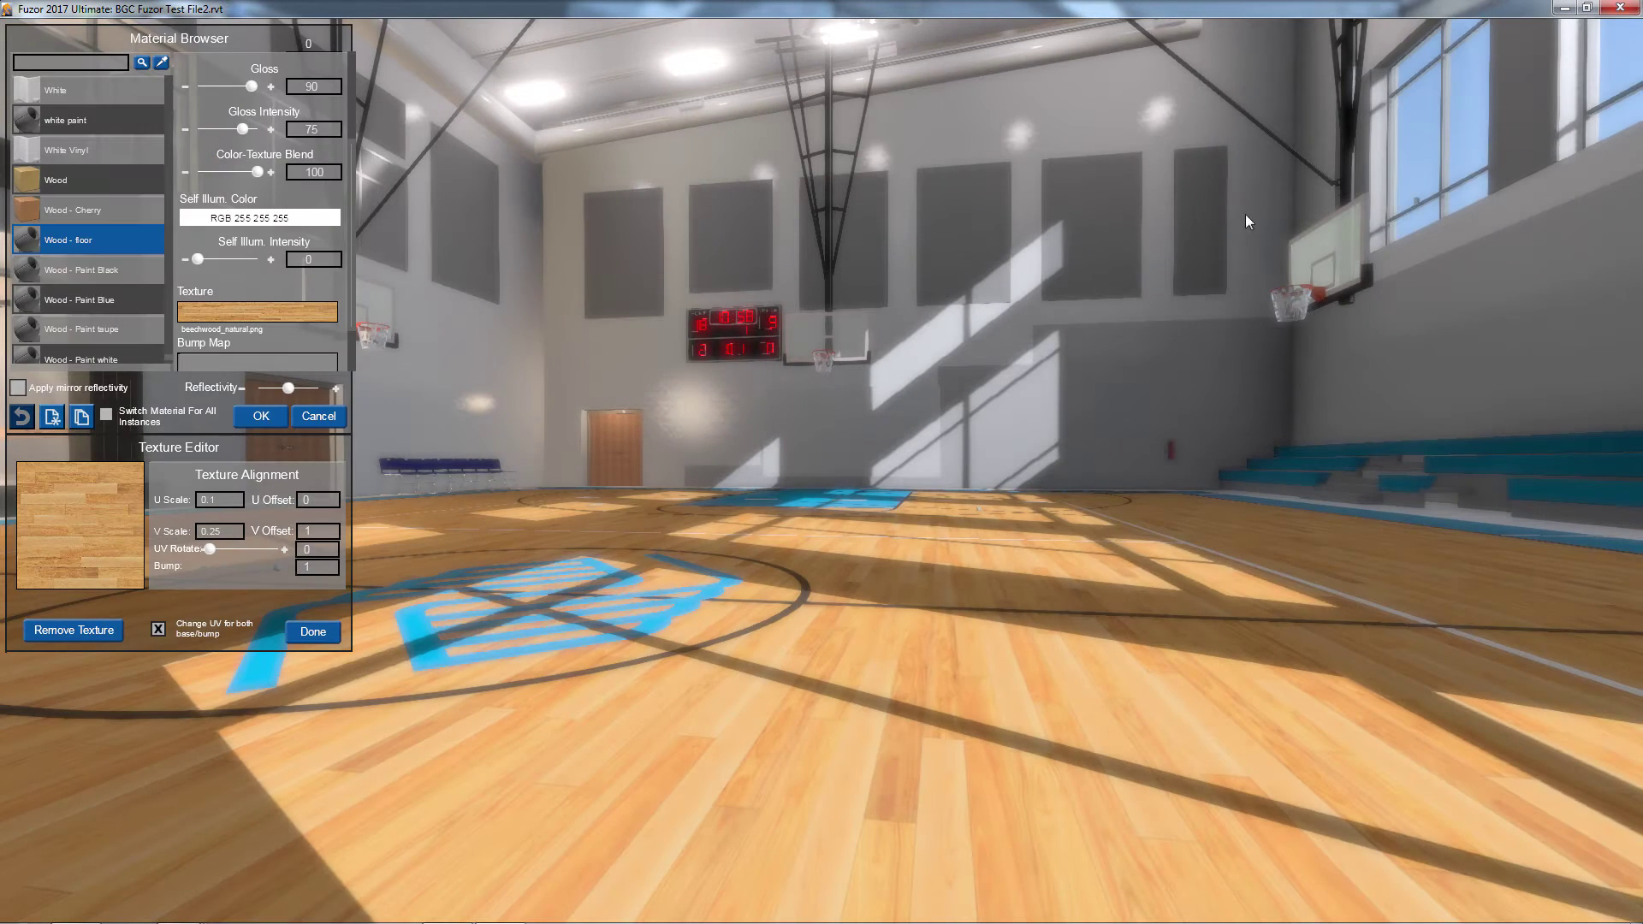
pyautogui.click(17, 387)
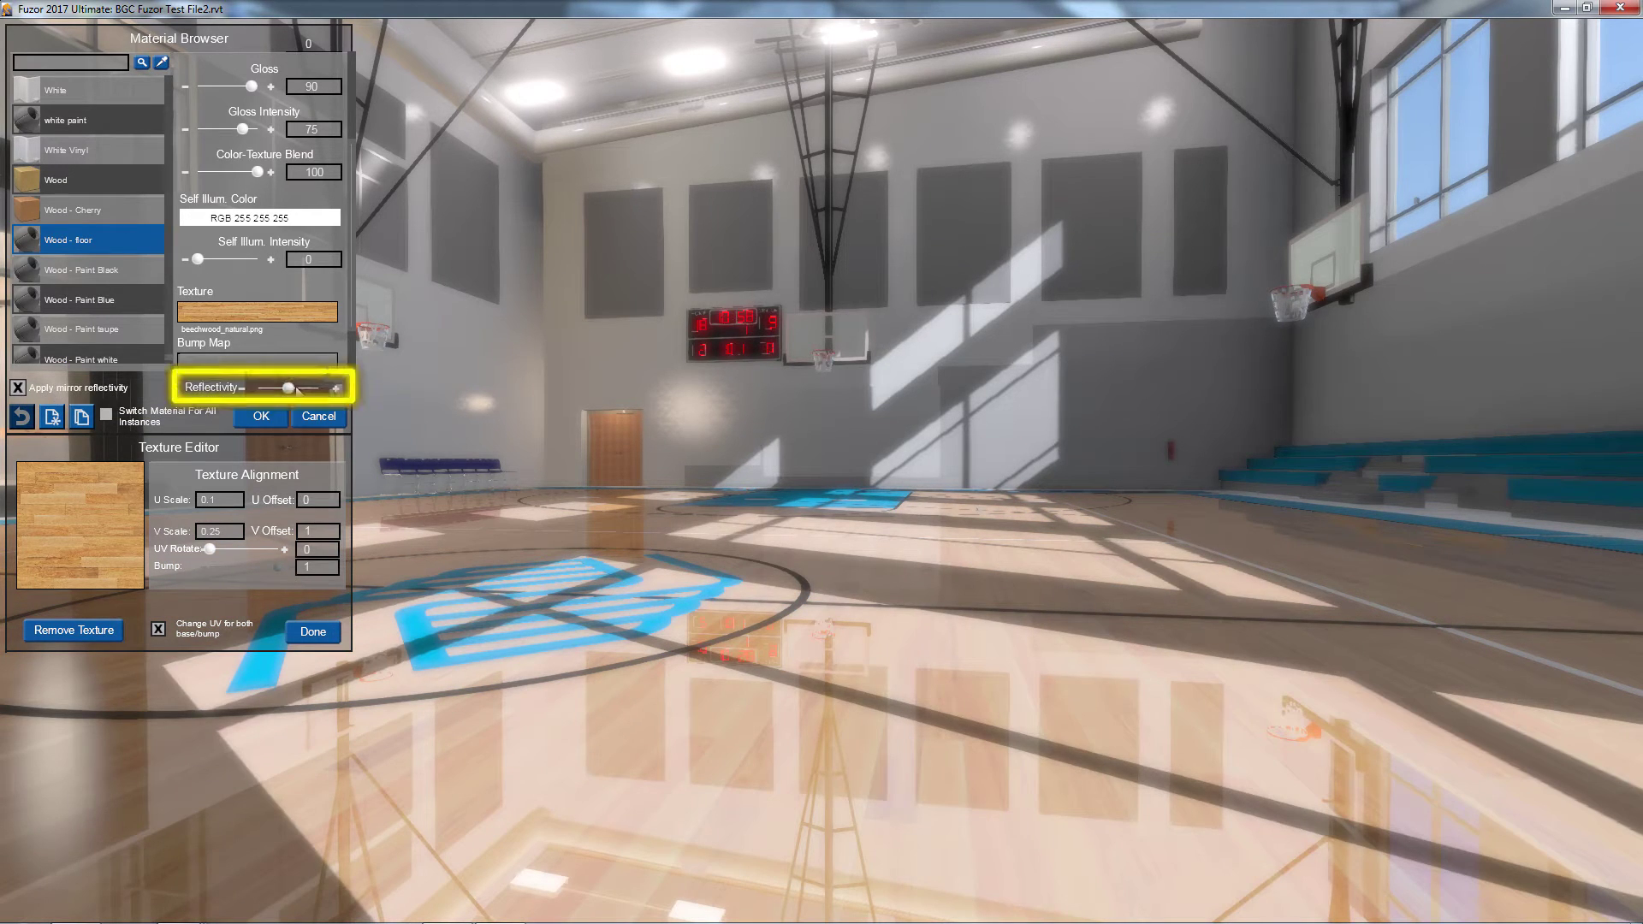
pyautogui.moveTo(288, 388)
pyautogui.mouseDown()
pyautogui.moveTo(265, 390)
pyautogui.moveTo(332, 392)
pyautogui.moveTo(279, 402)
pyautogui.mouseUp()
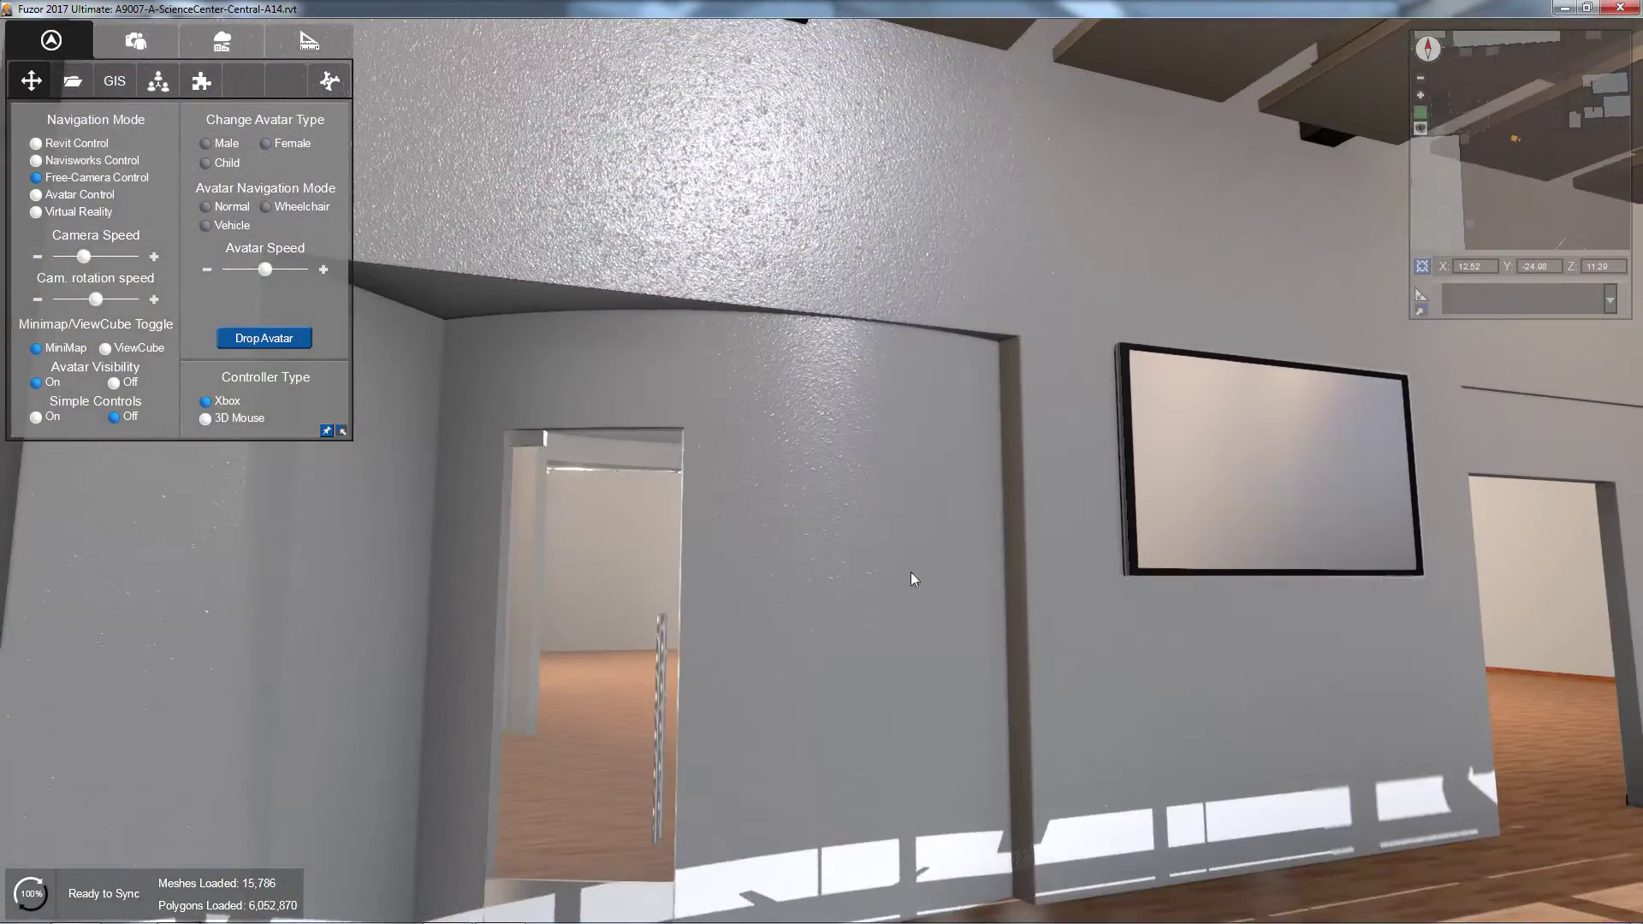
# - Duplicate the Green Wall render material on the curved wall around the glass door to give that wall its own copy
pyautogui.click(813, 484)
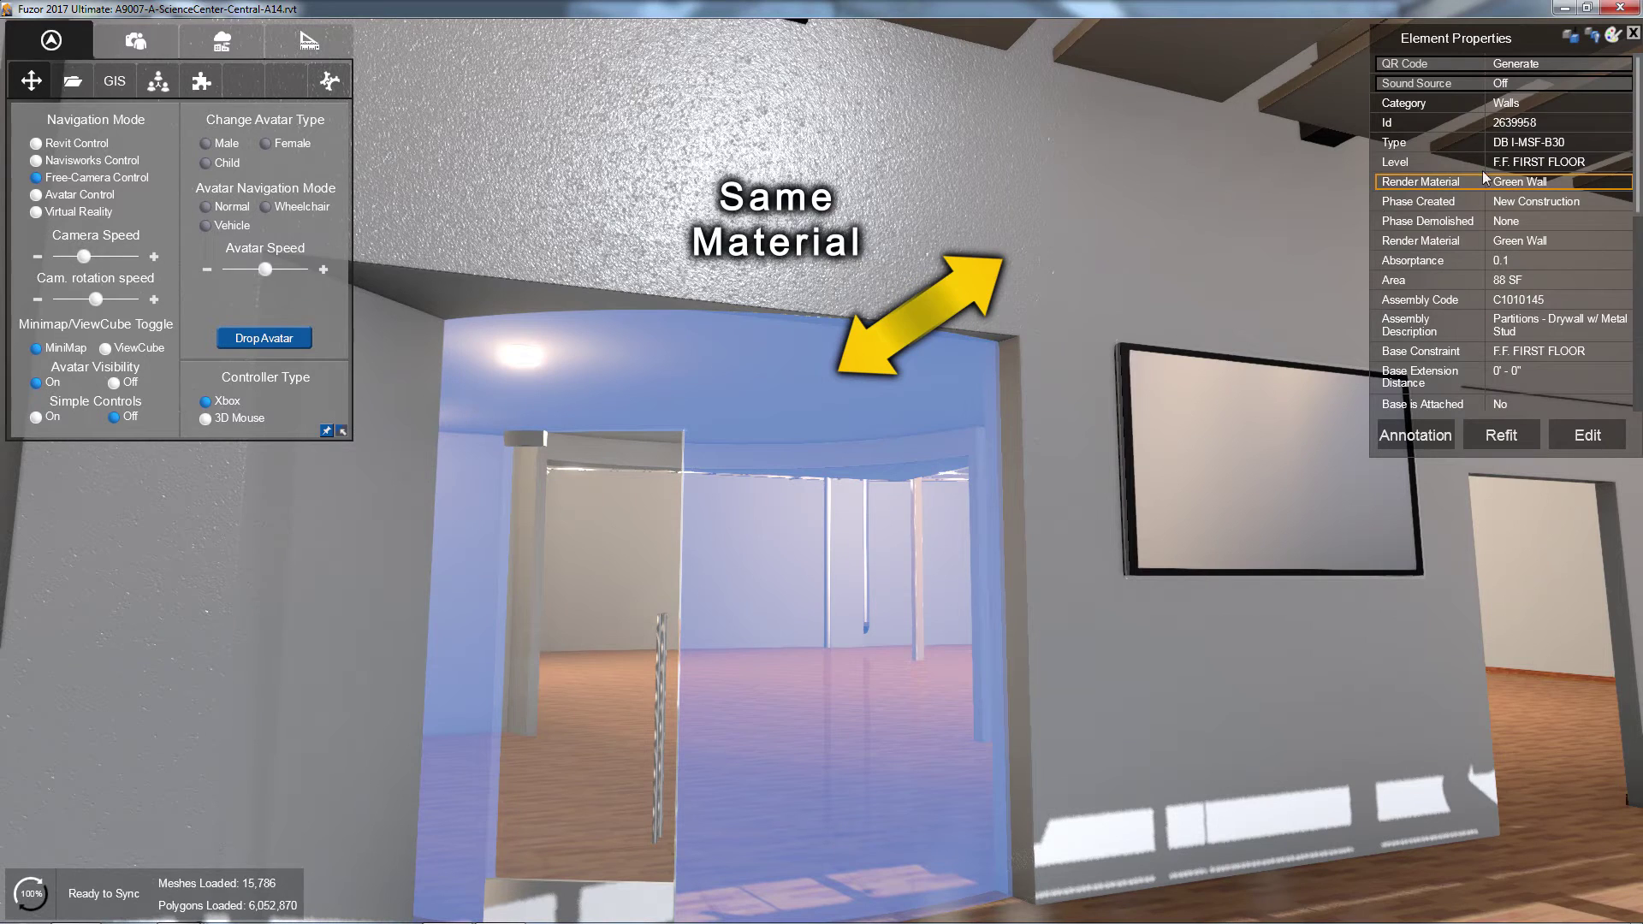
pyautogui.click(1099, 188)
pyautogui.click(897, 444)
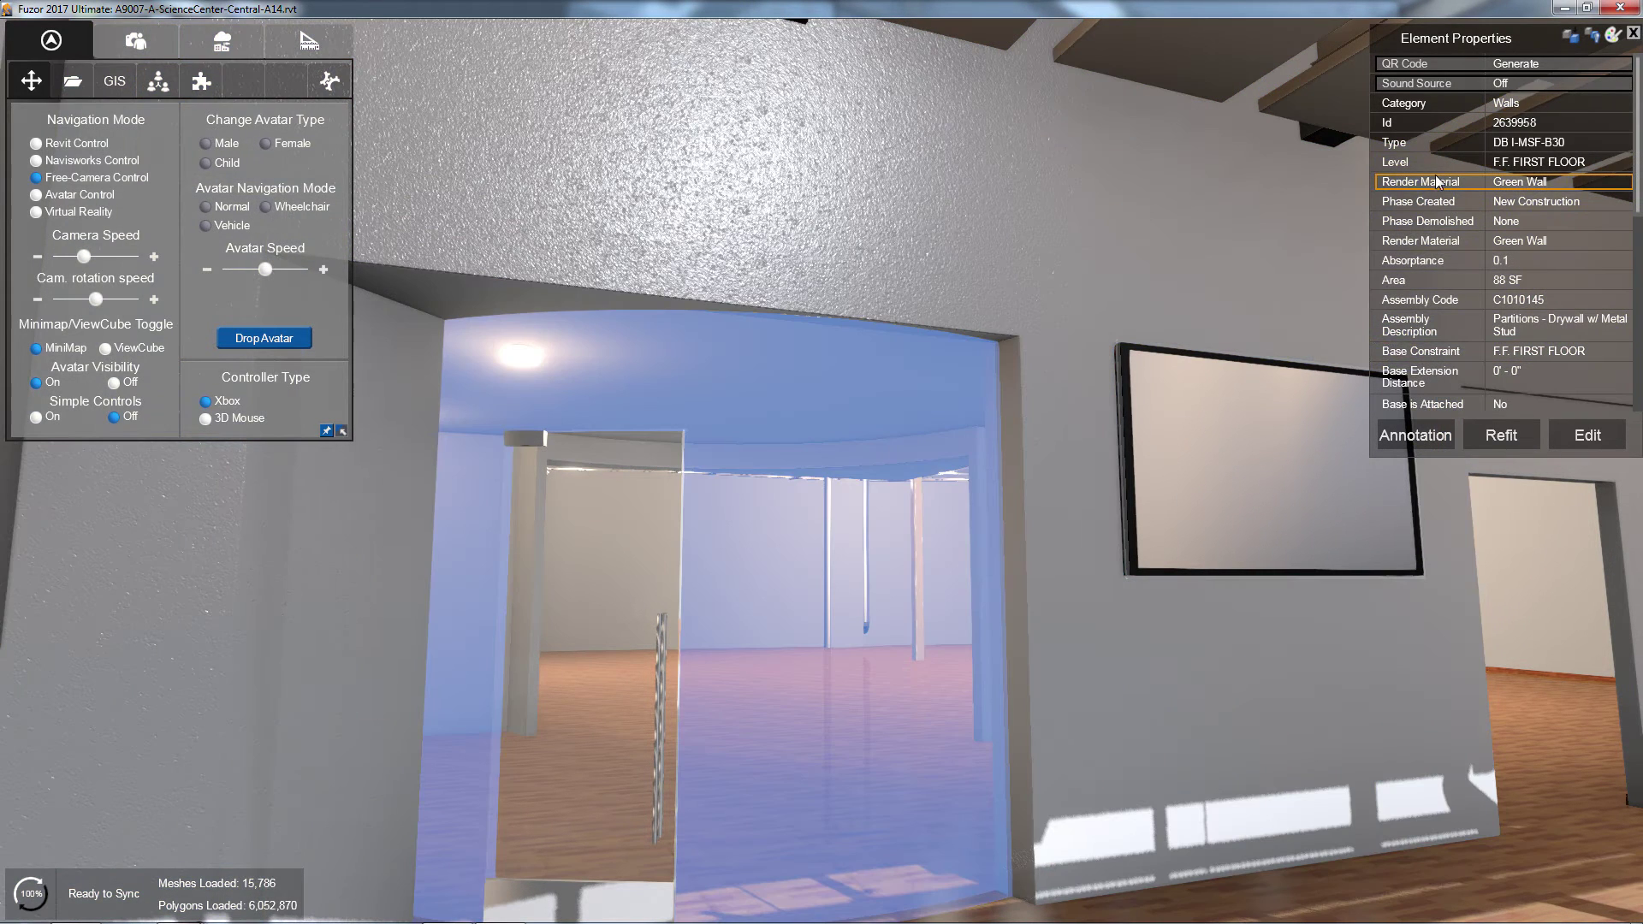
pyautogui.click(1504, 183)
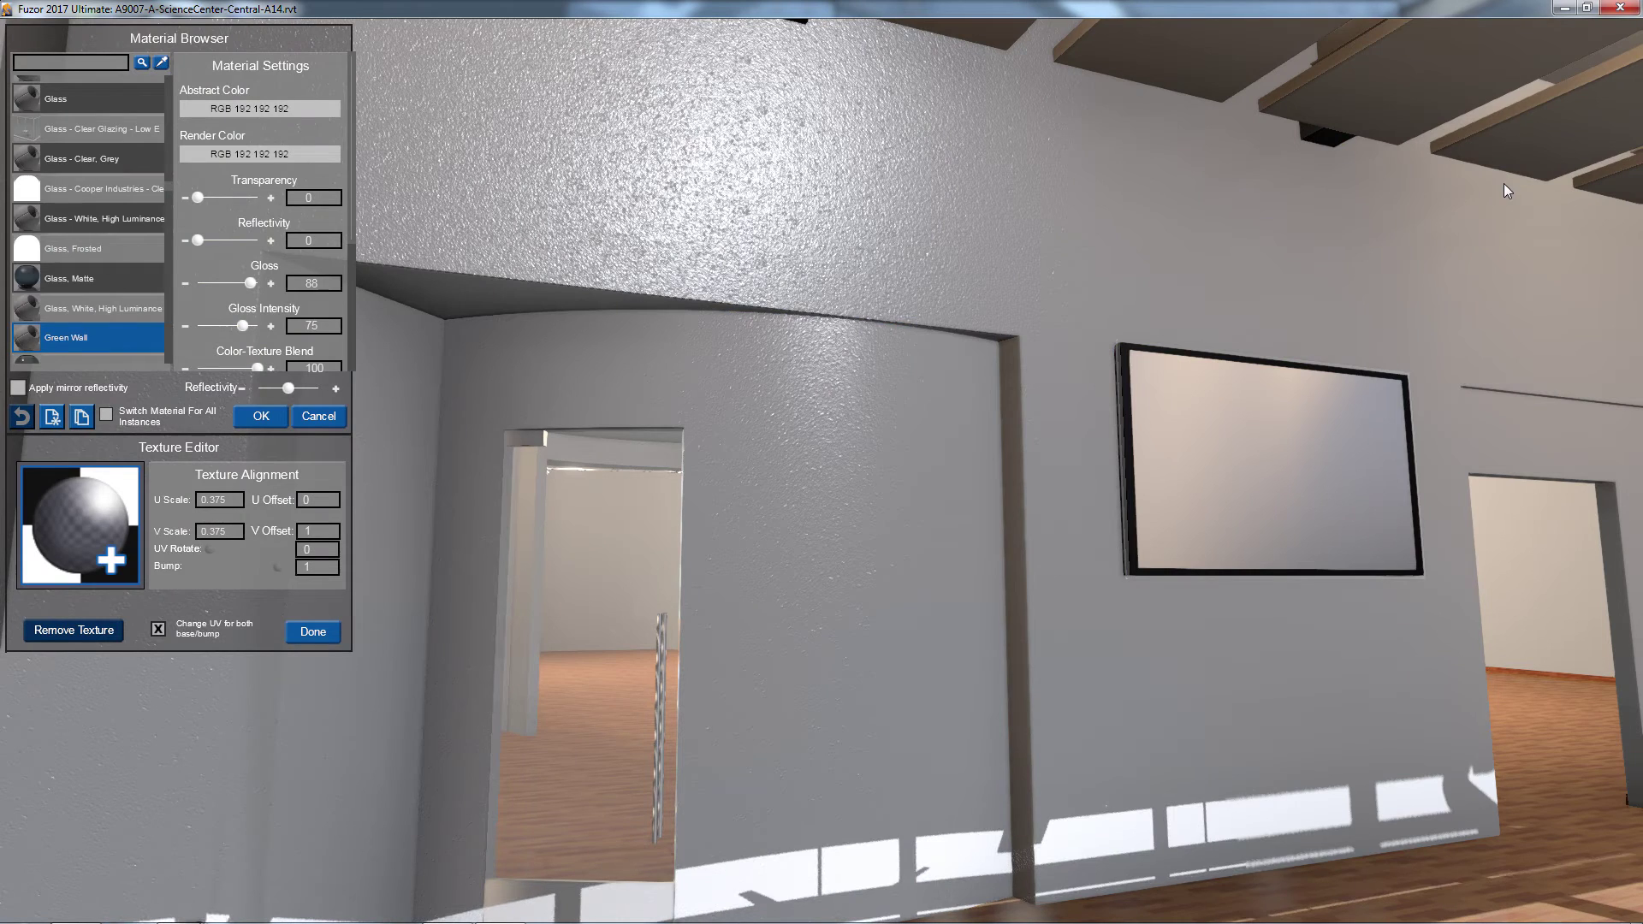
pyautogui.click(82, 418)
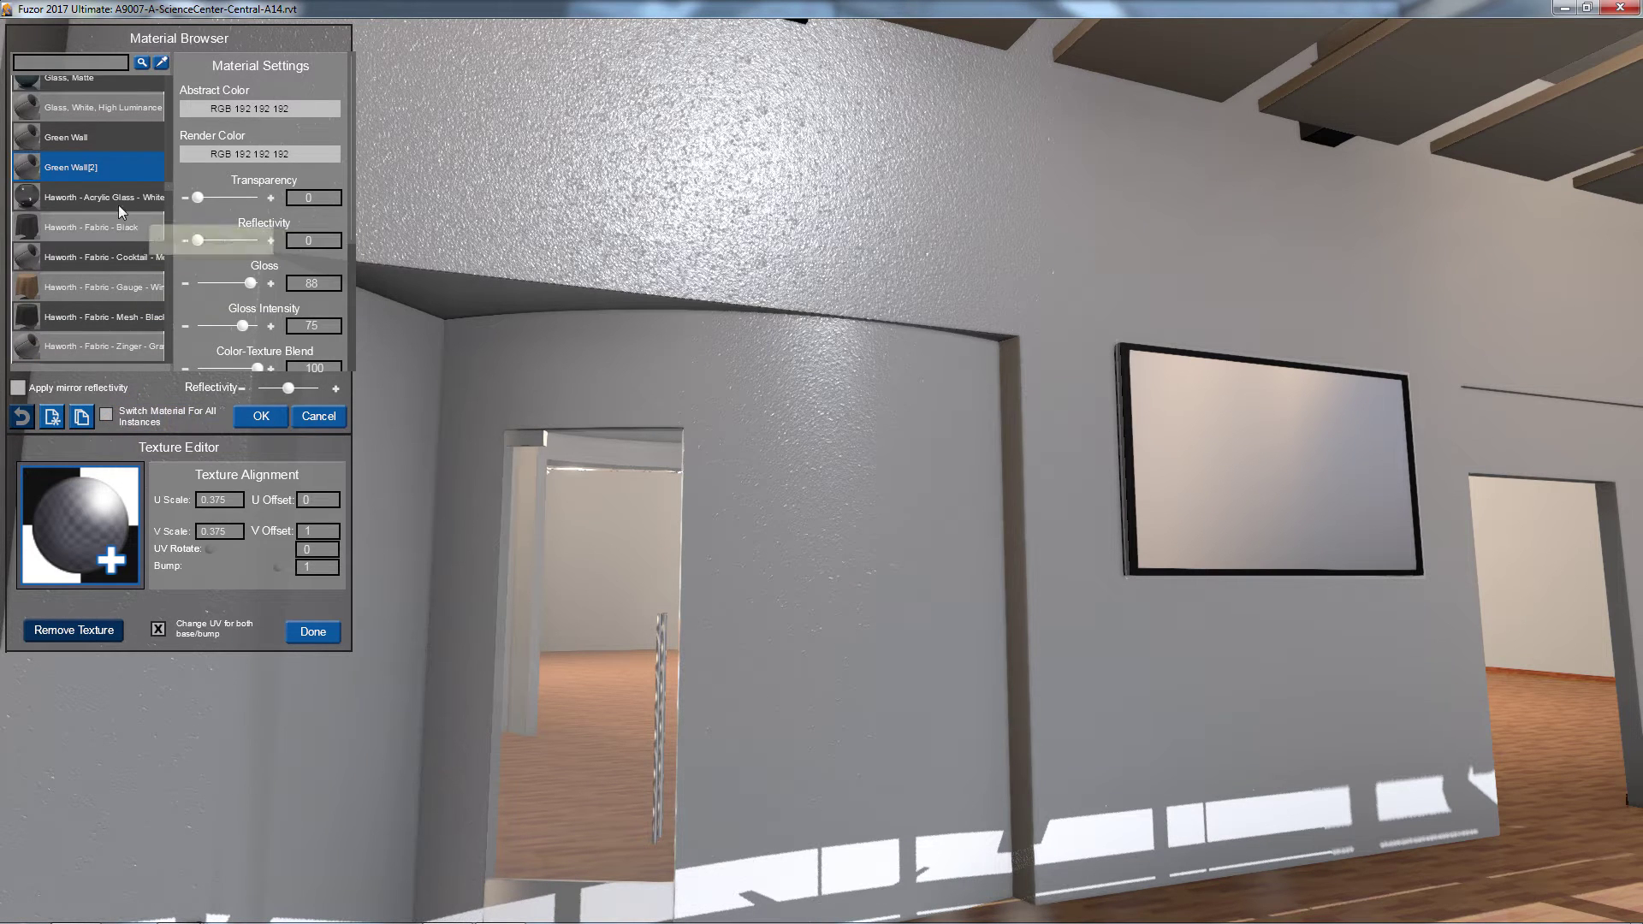
# - Set the duplicated wall material's render color to dark red (128, 64, 64) and its gloss intensity to 71, and accept the changes
pyautogui.click(243, 154)
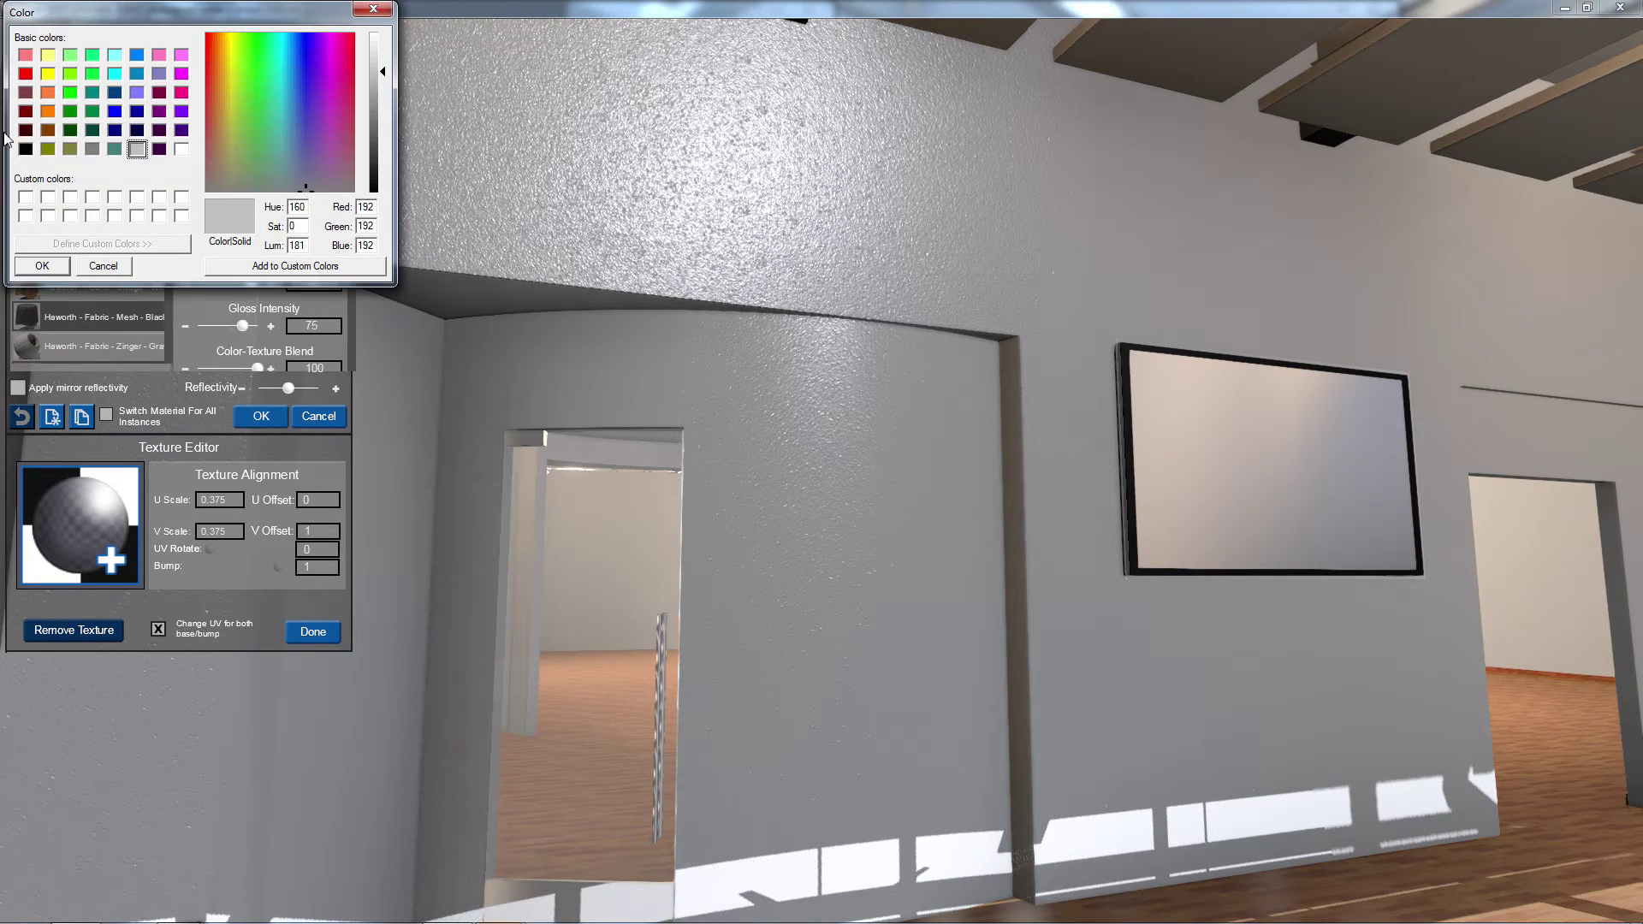
pyautogui.click(26, 93)
pyautogui.click(39, 266)
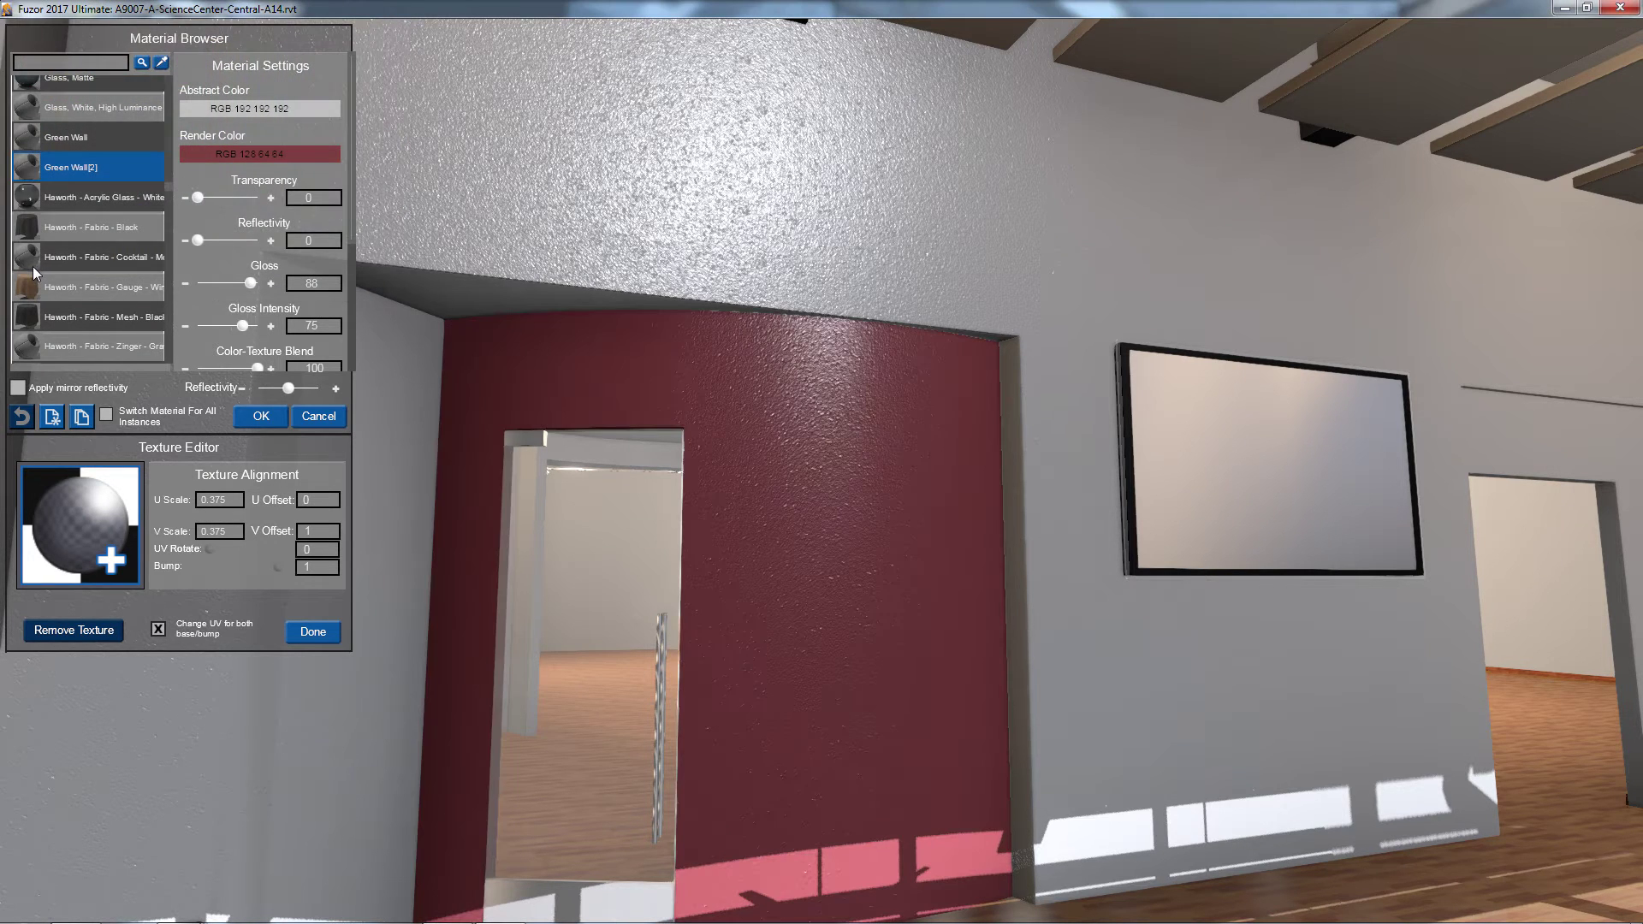
pyautogui.moveTo(243, 325)
pyautogui.mouseDown()
pyautogui.moveTo(202, 325)
pyautogui.moveTo(248, 328)
pyautogui.mouseUp()
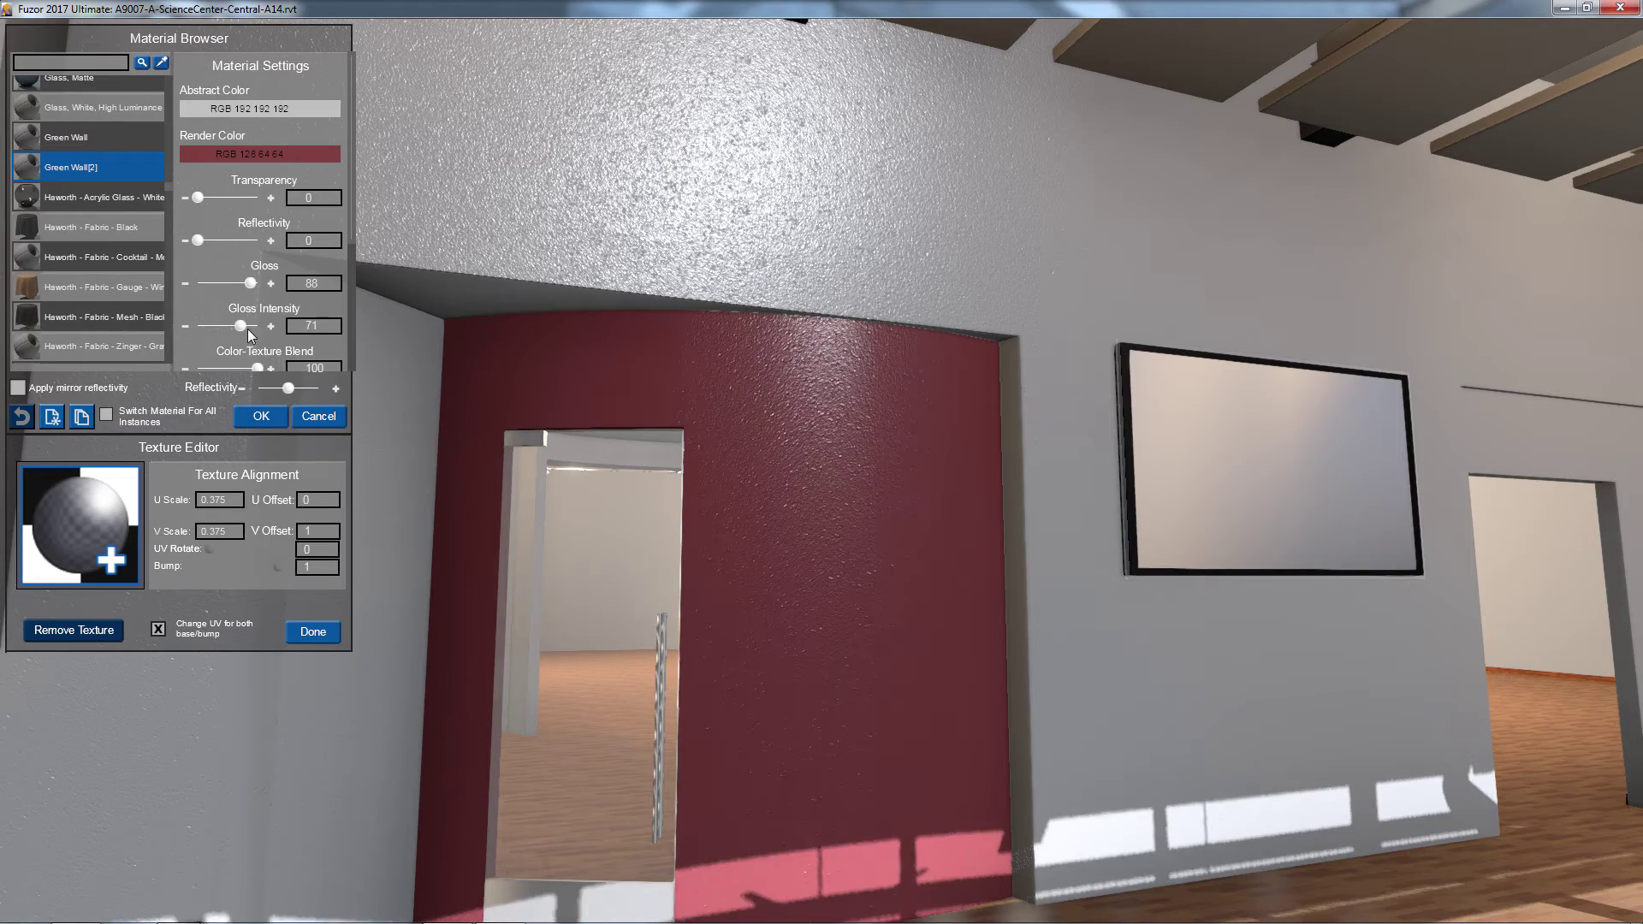
pyautogui.click(264, 414)
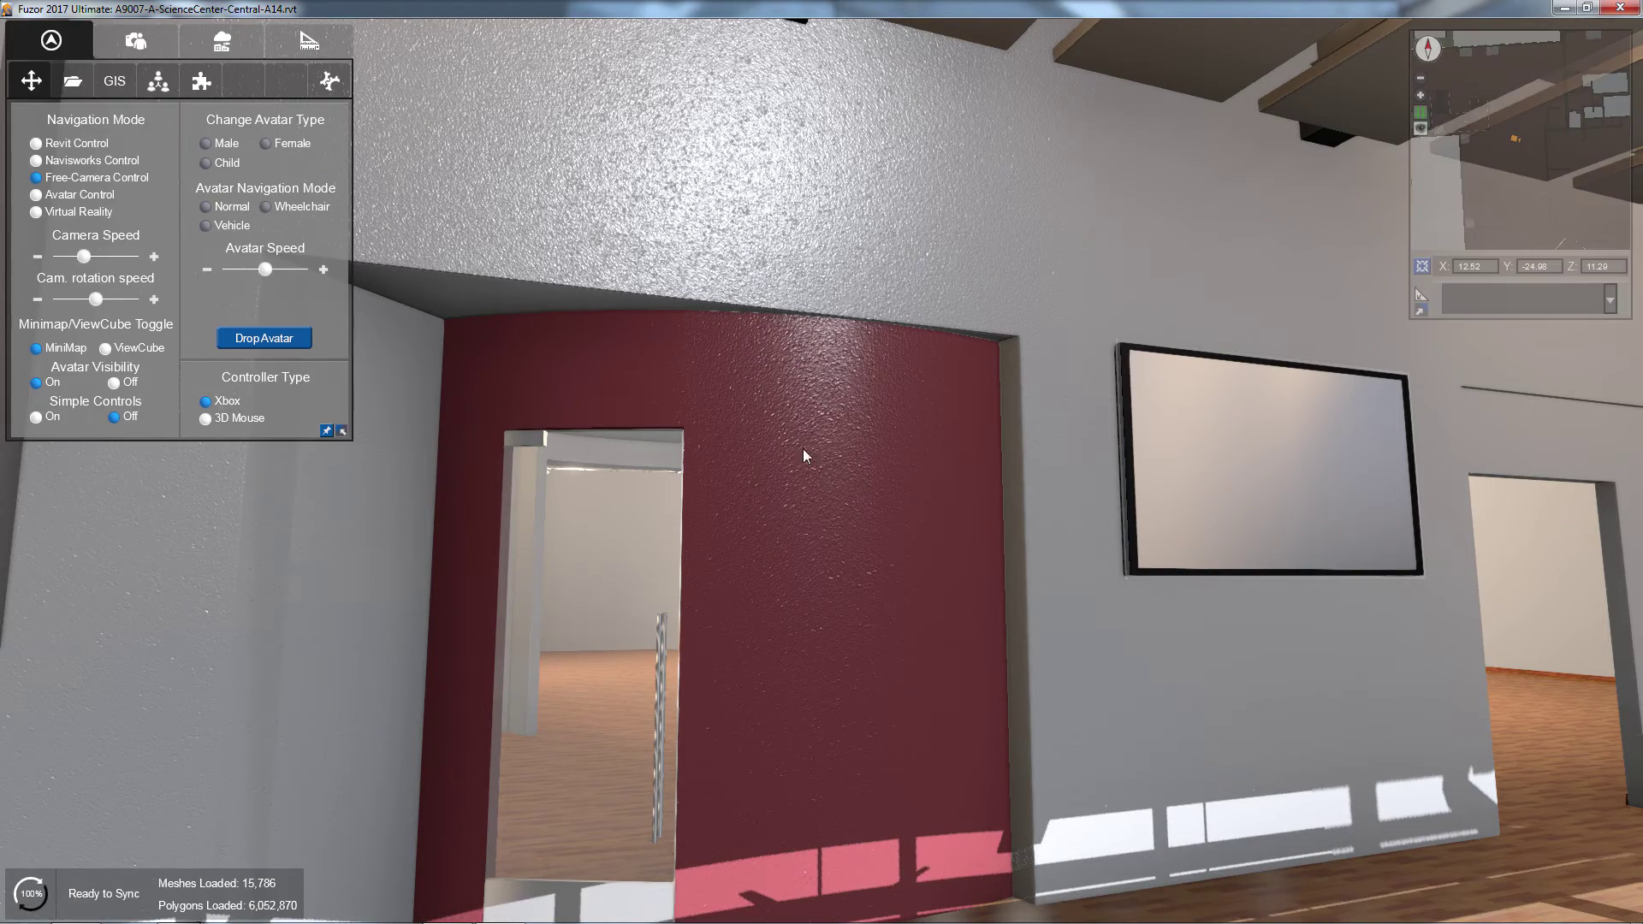
# - Create a new material named Marble Floor to replace Carpet (1) on the pool room floor
pyautogui.press('w')
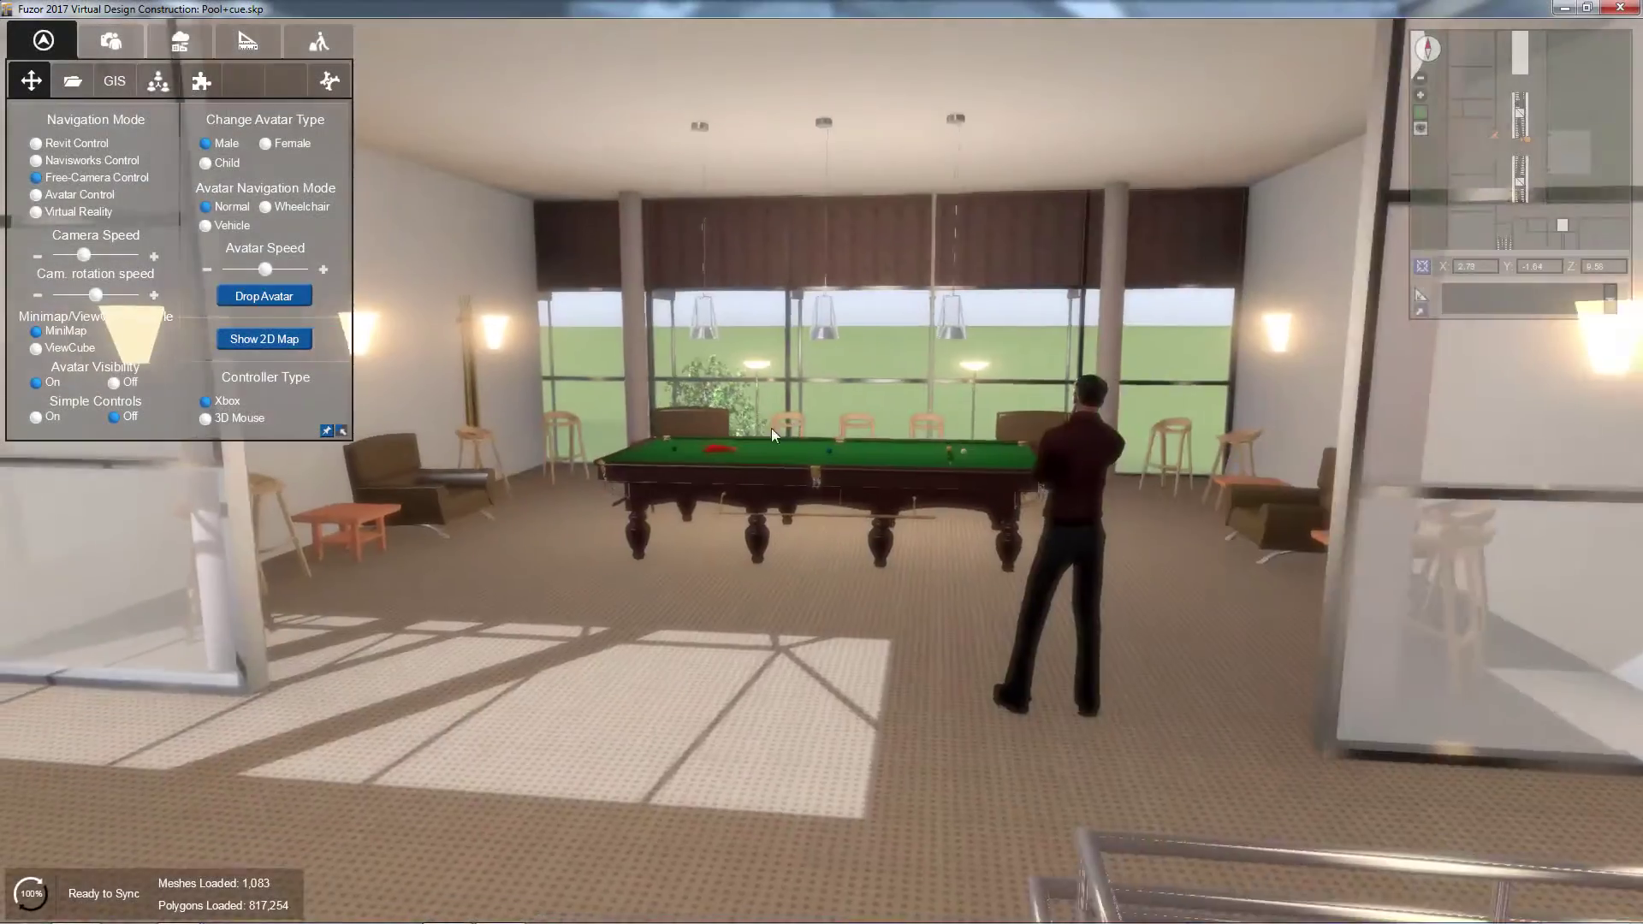
pyautogui.press('w')
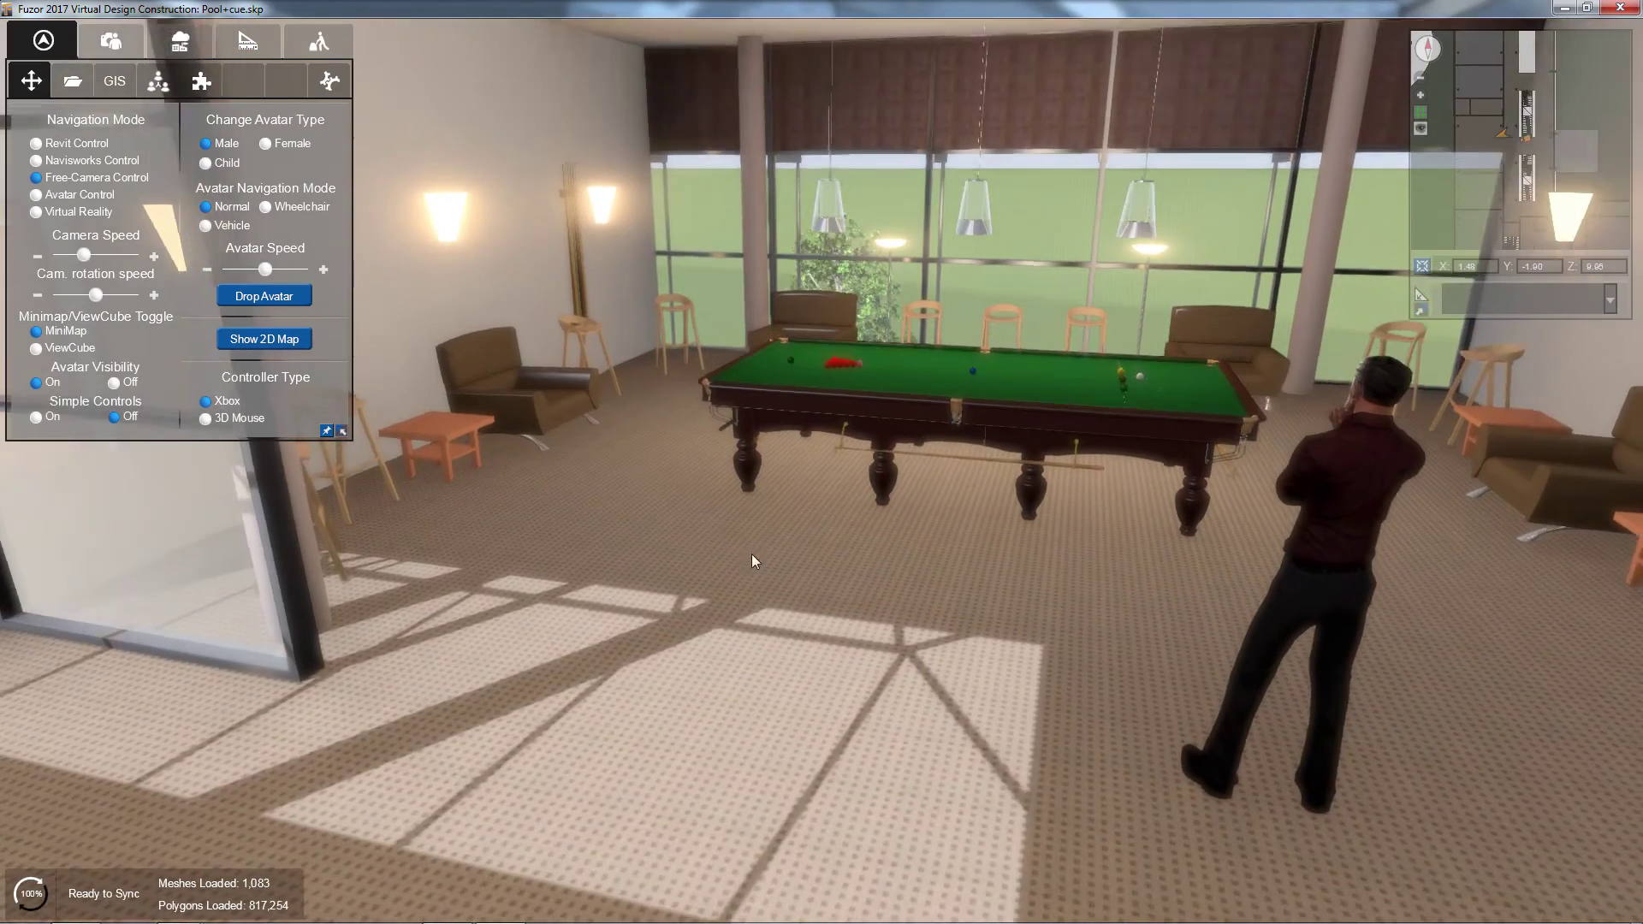
pyautogui.press('w')
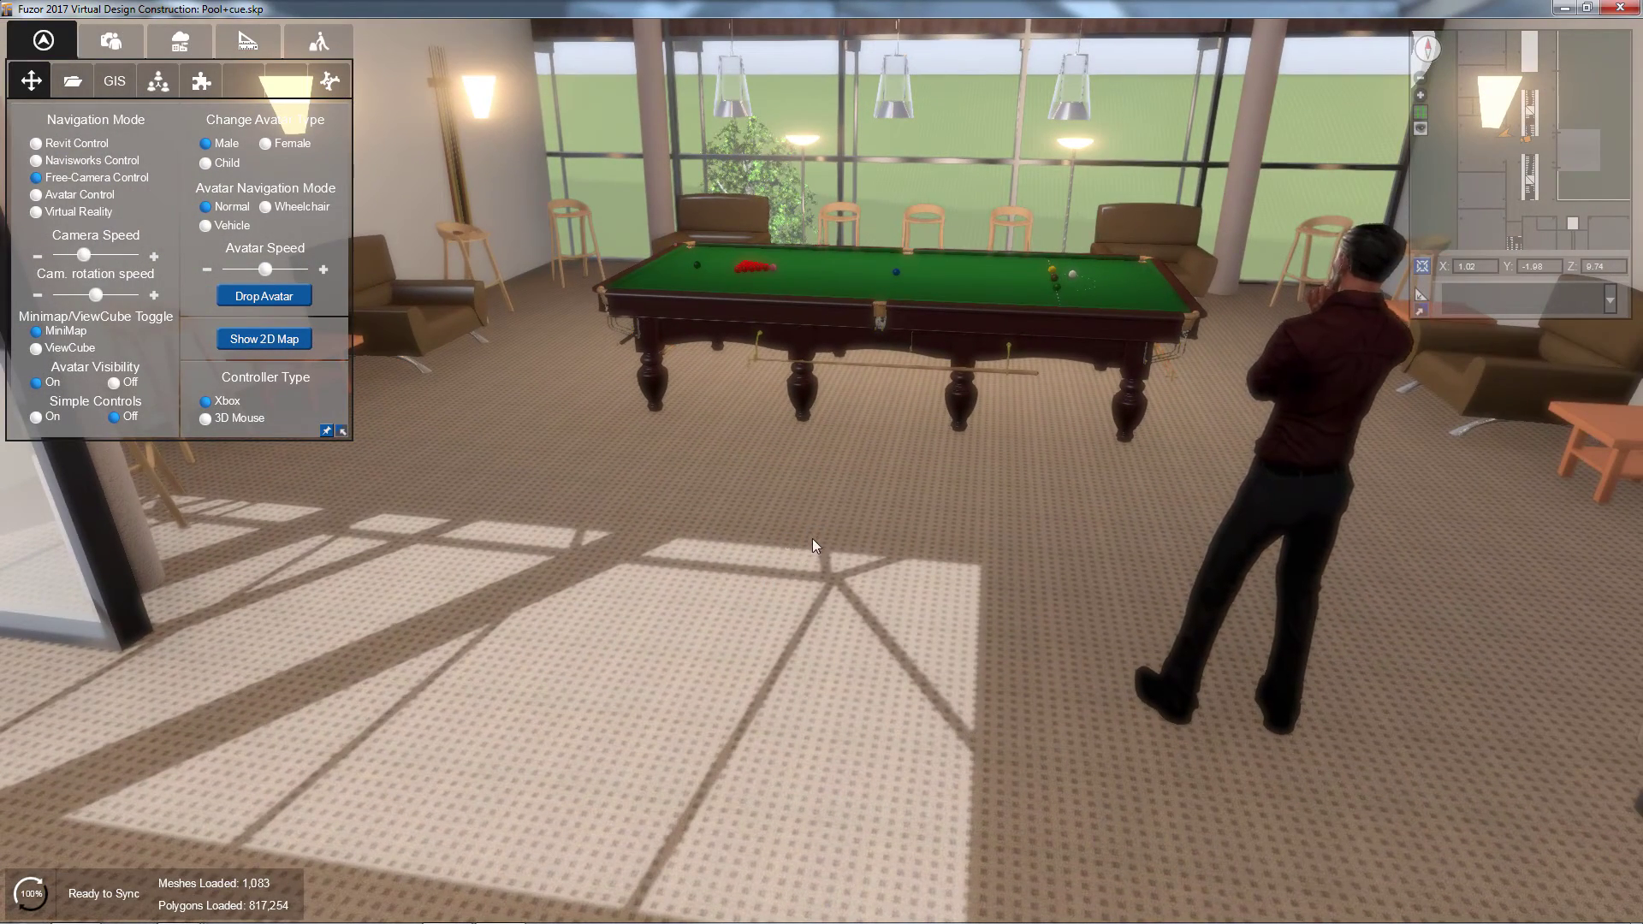
pyautogui.click(813, 539)
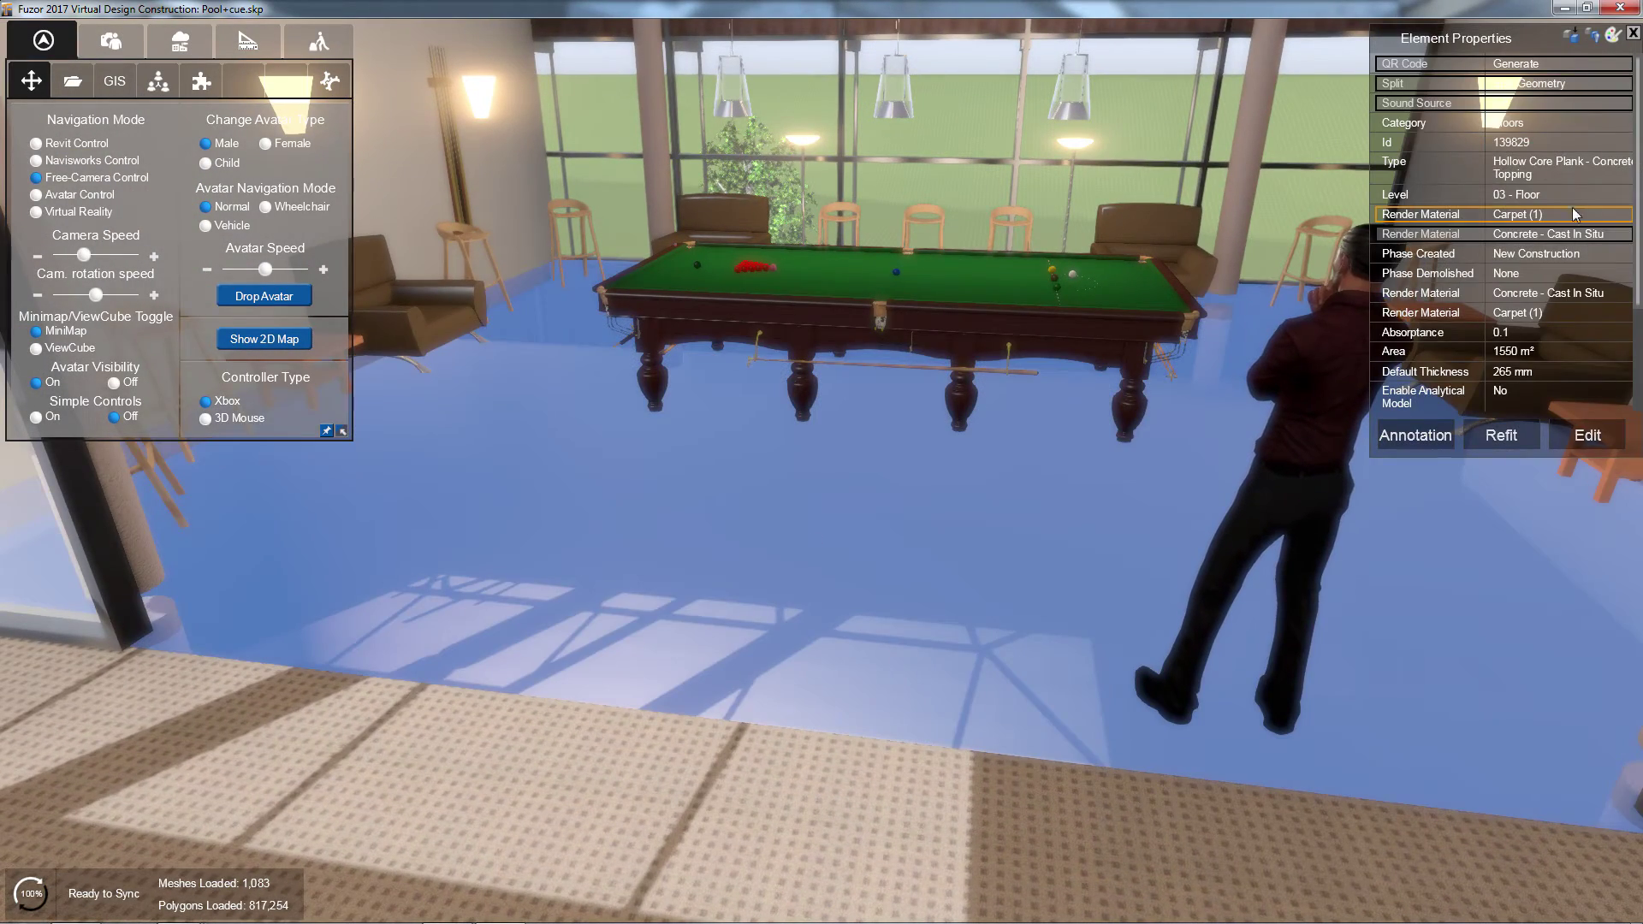
pyautogui.click(1571, 216)
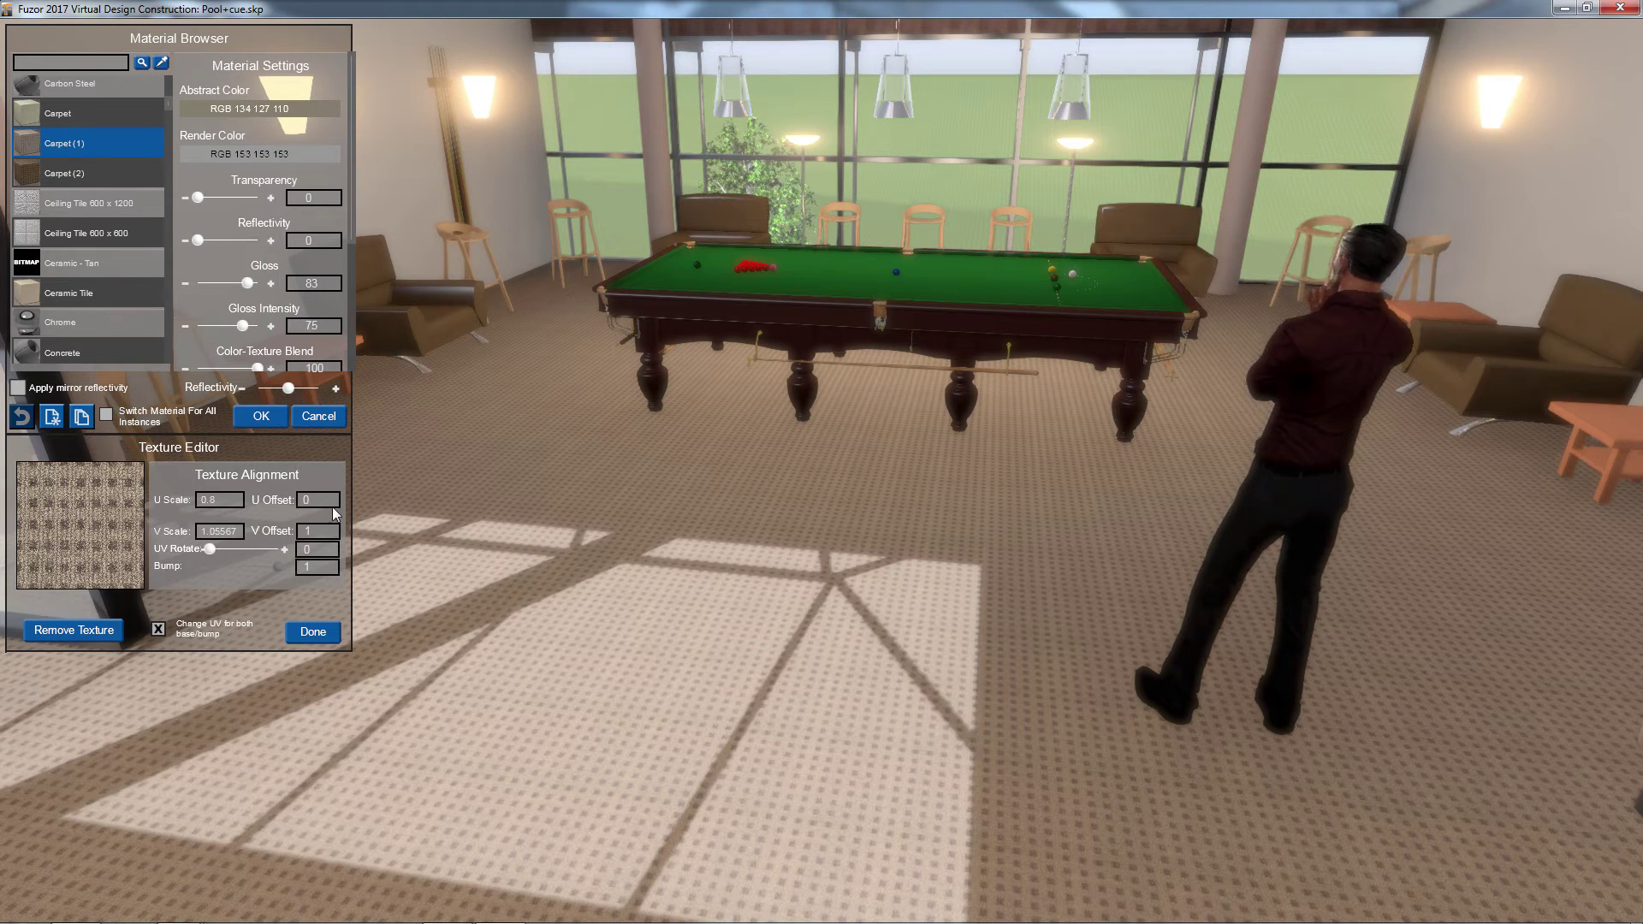
pyautogui.click(52, 419)
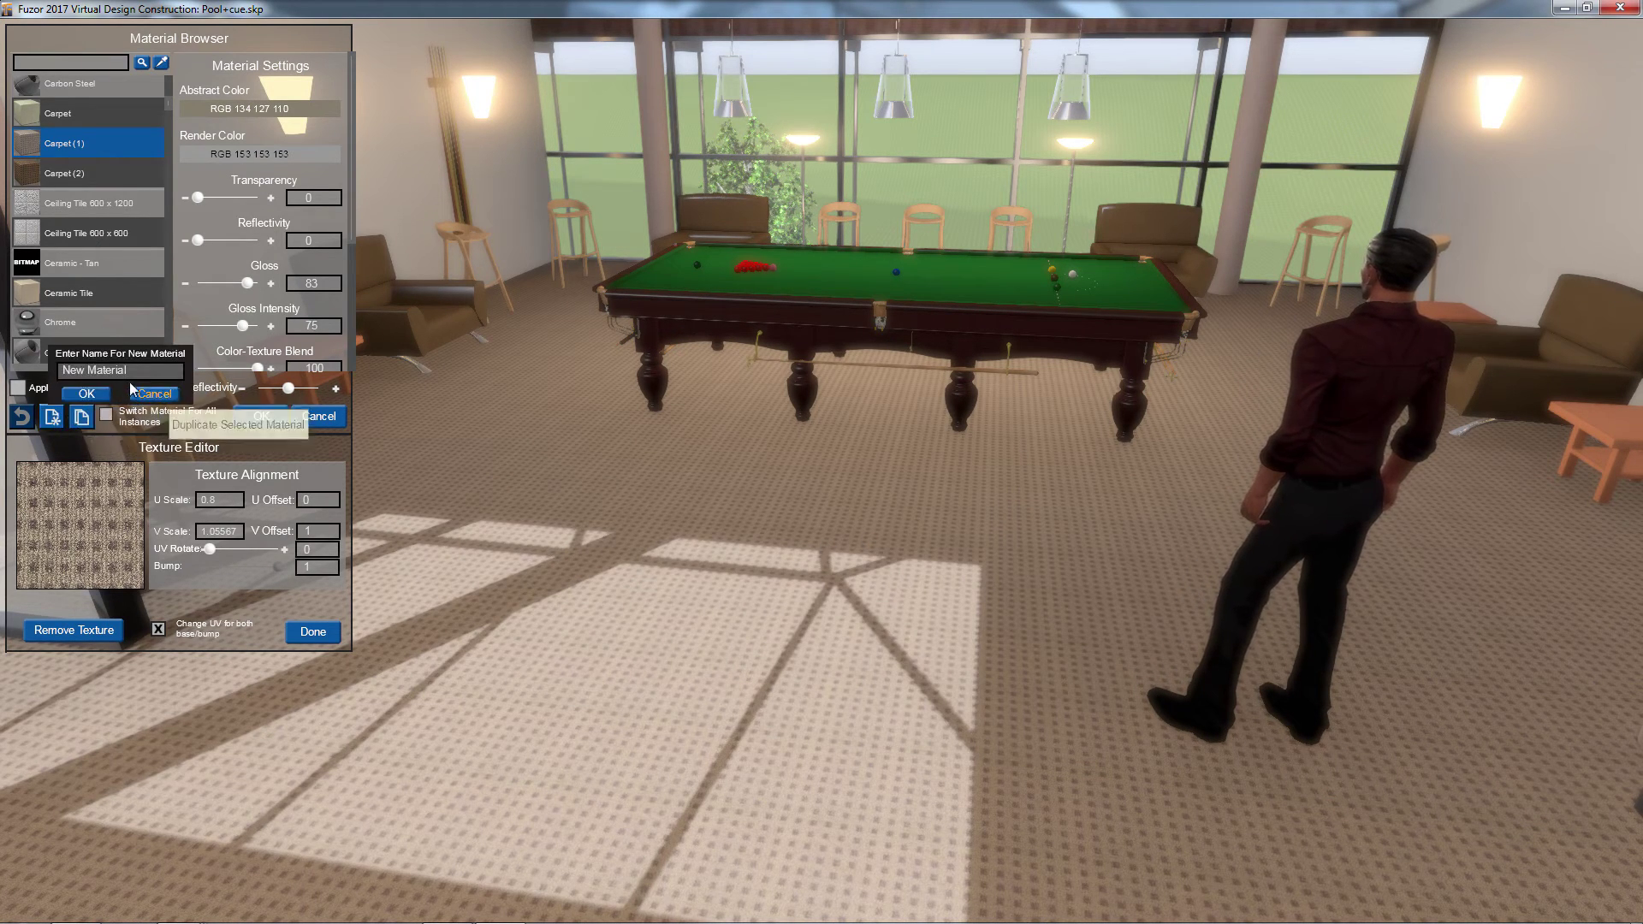
pyautogui.write('Ma')
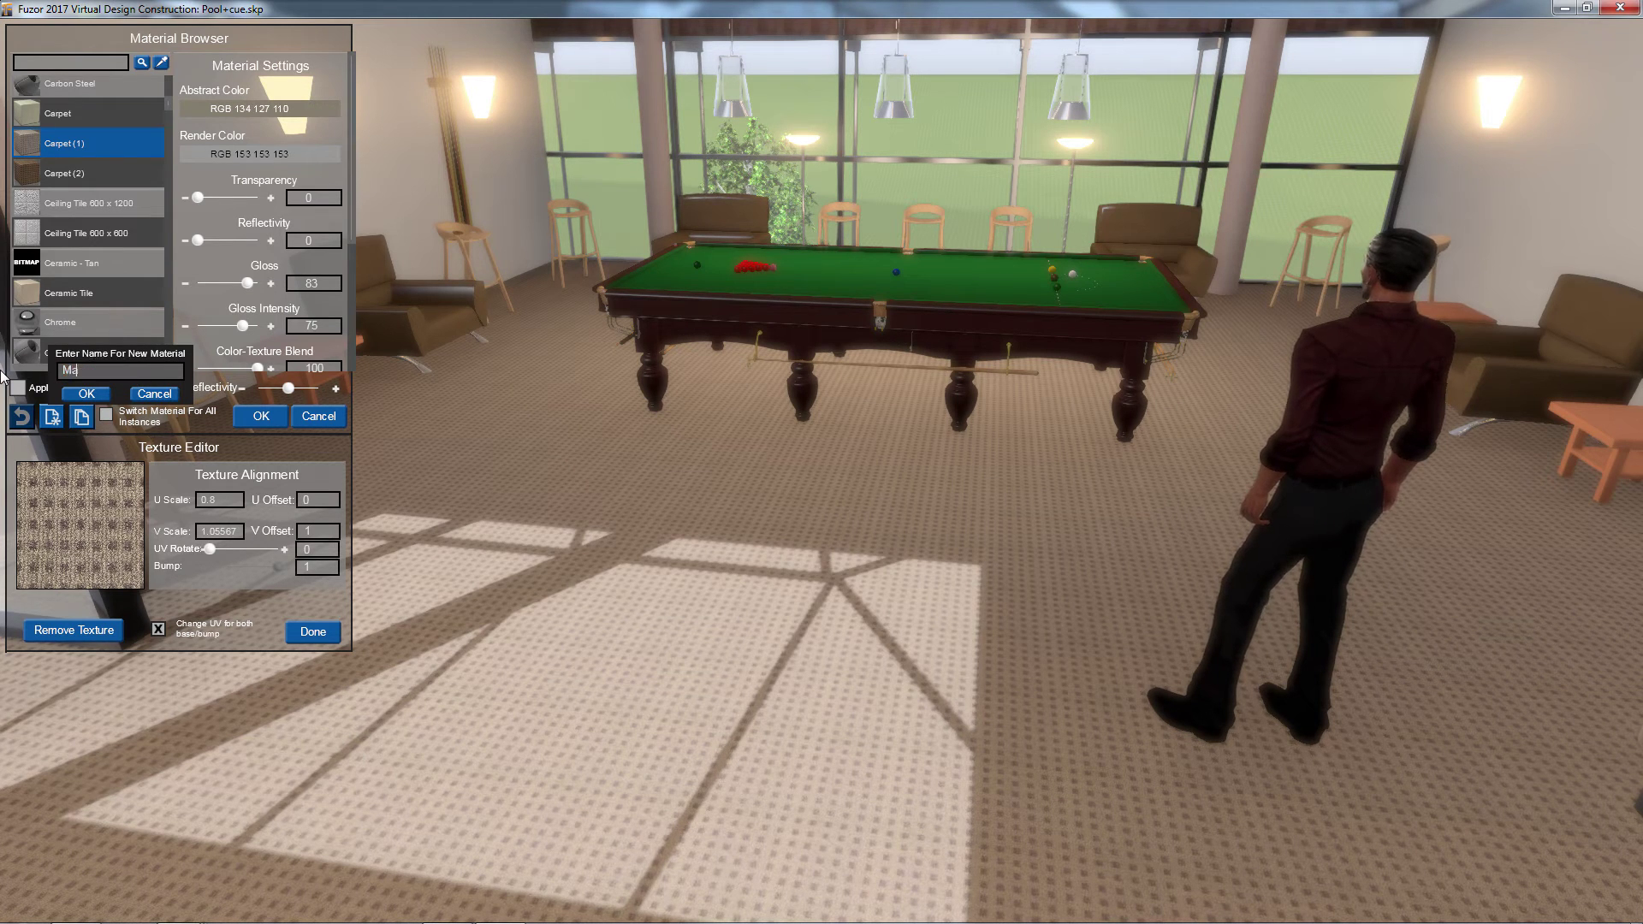
pyautogui.write('rble Floor')
pyautogui.click(66, 393)
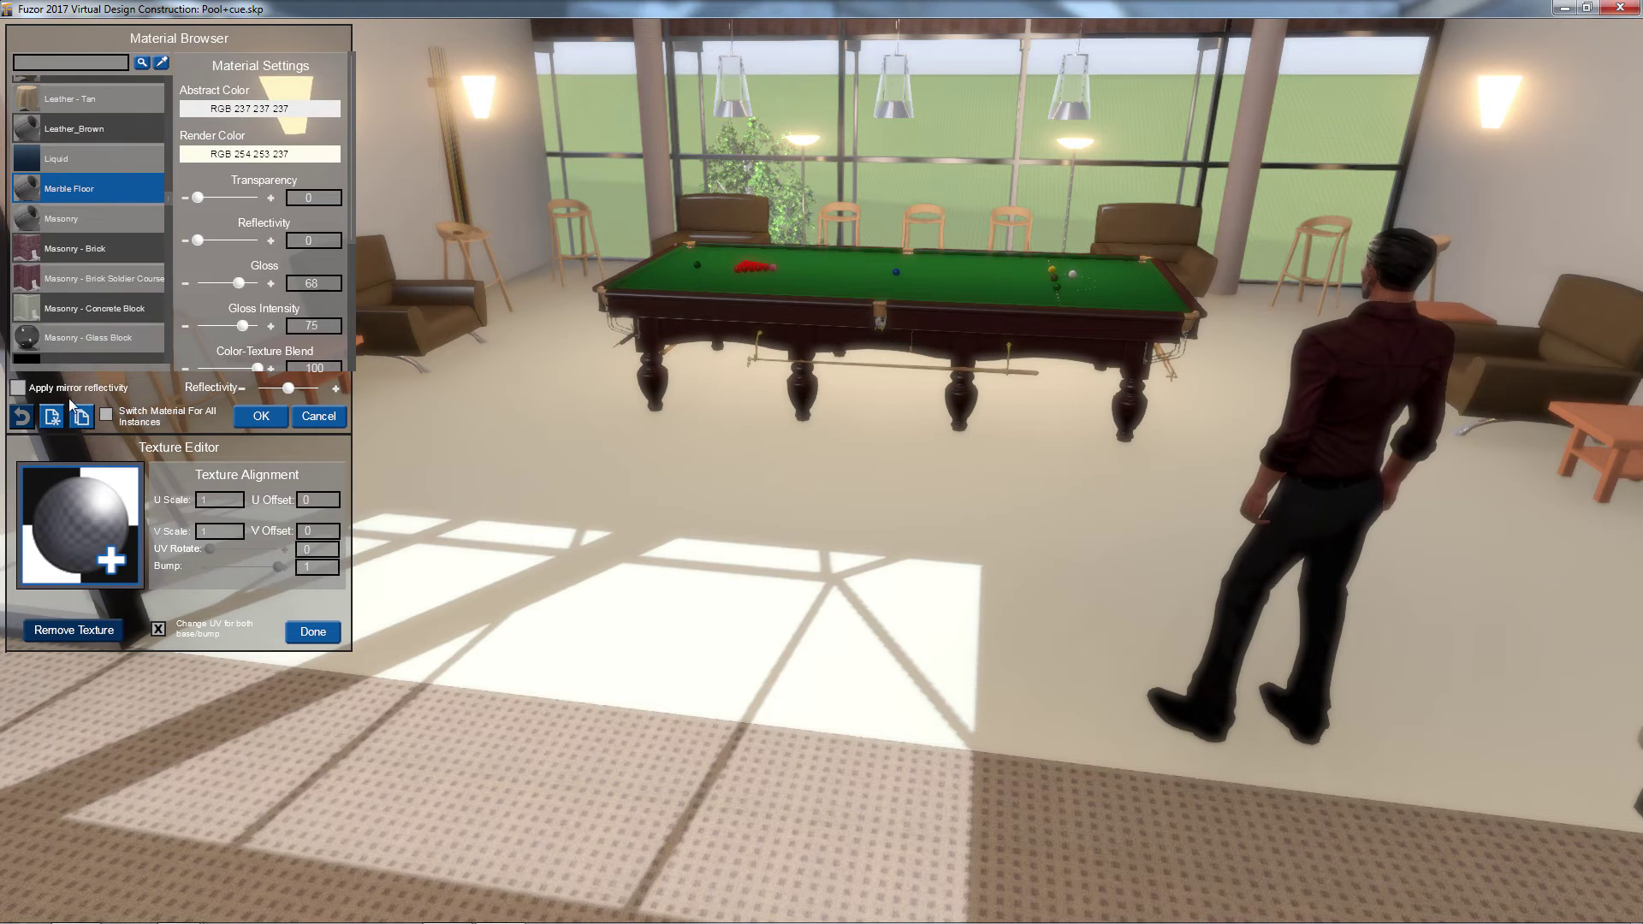
# - Load the Marble.Polished.checkered image as the texture of the Marble Floor material
pyautogui.scroll(-3, 663, 516)
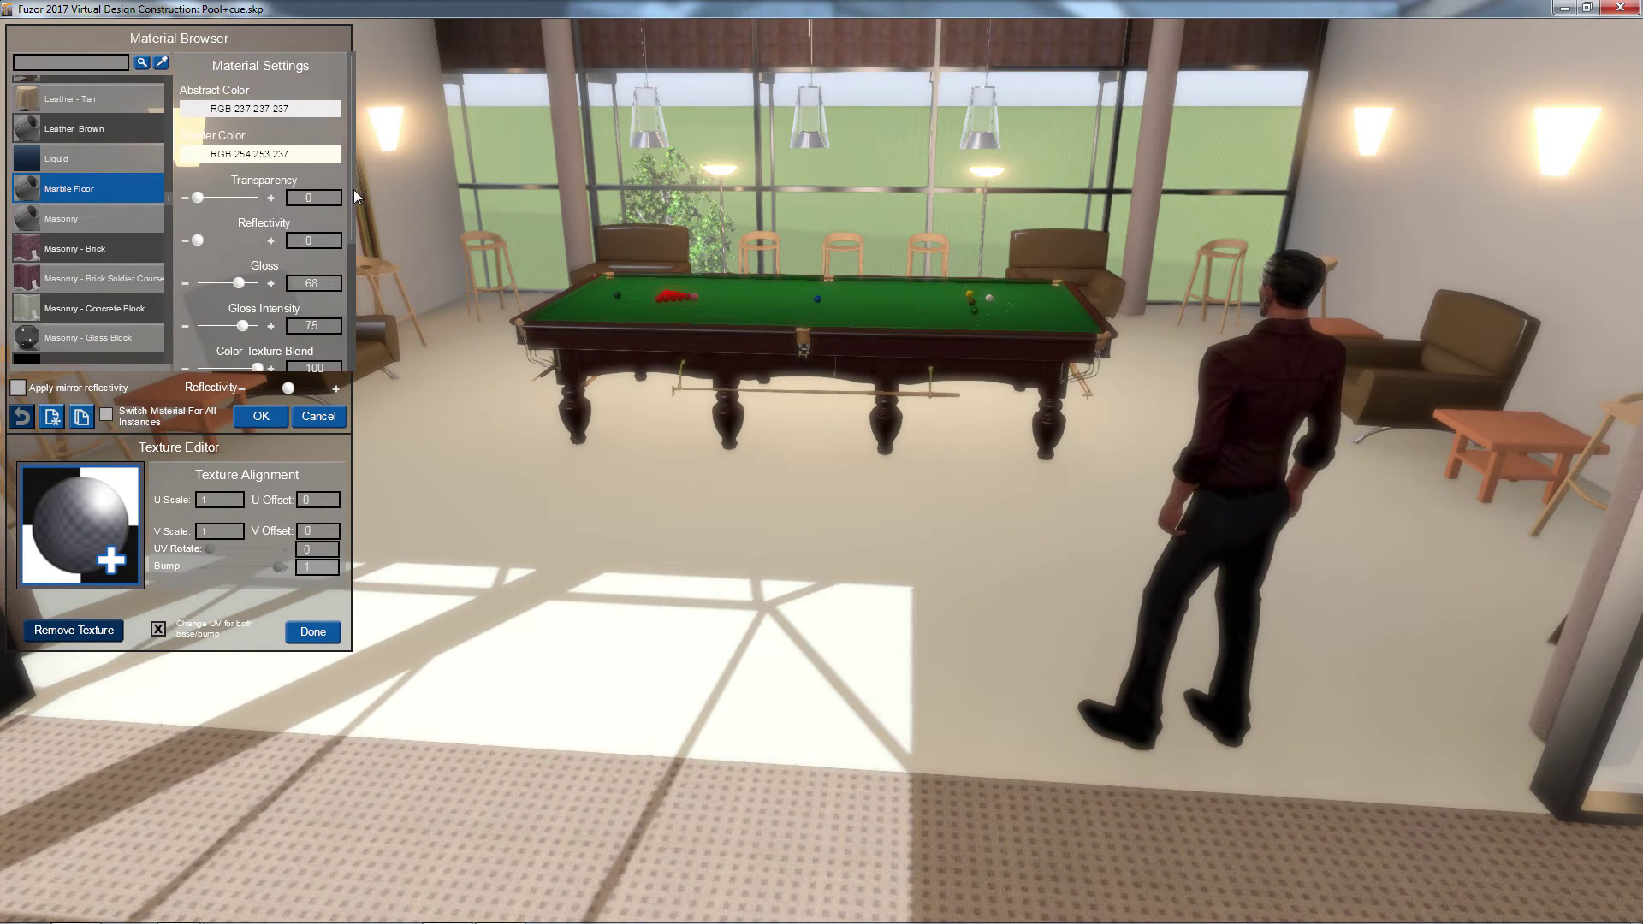
pyautogui.moveTo(351, 188); pyautogui.dragTo(344, 367)
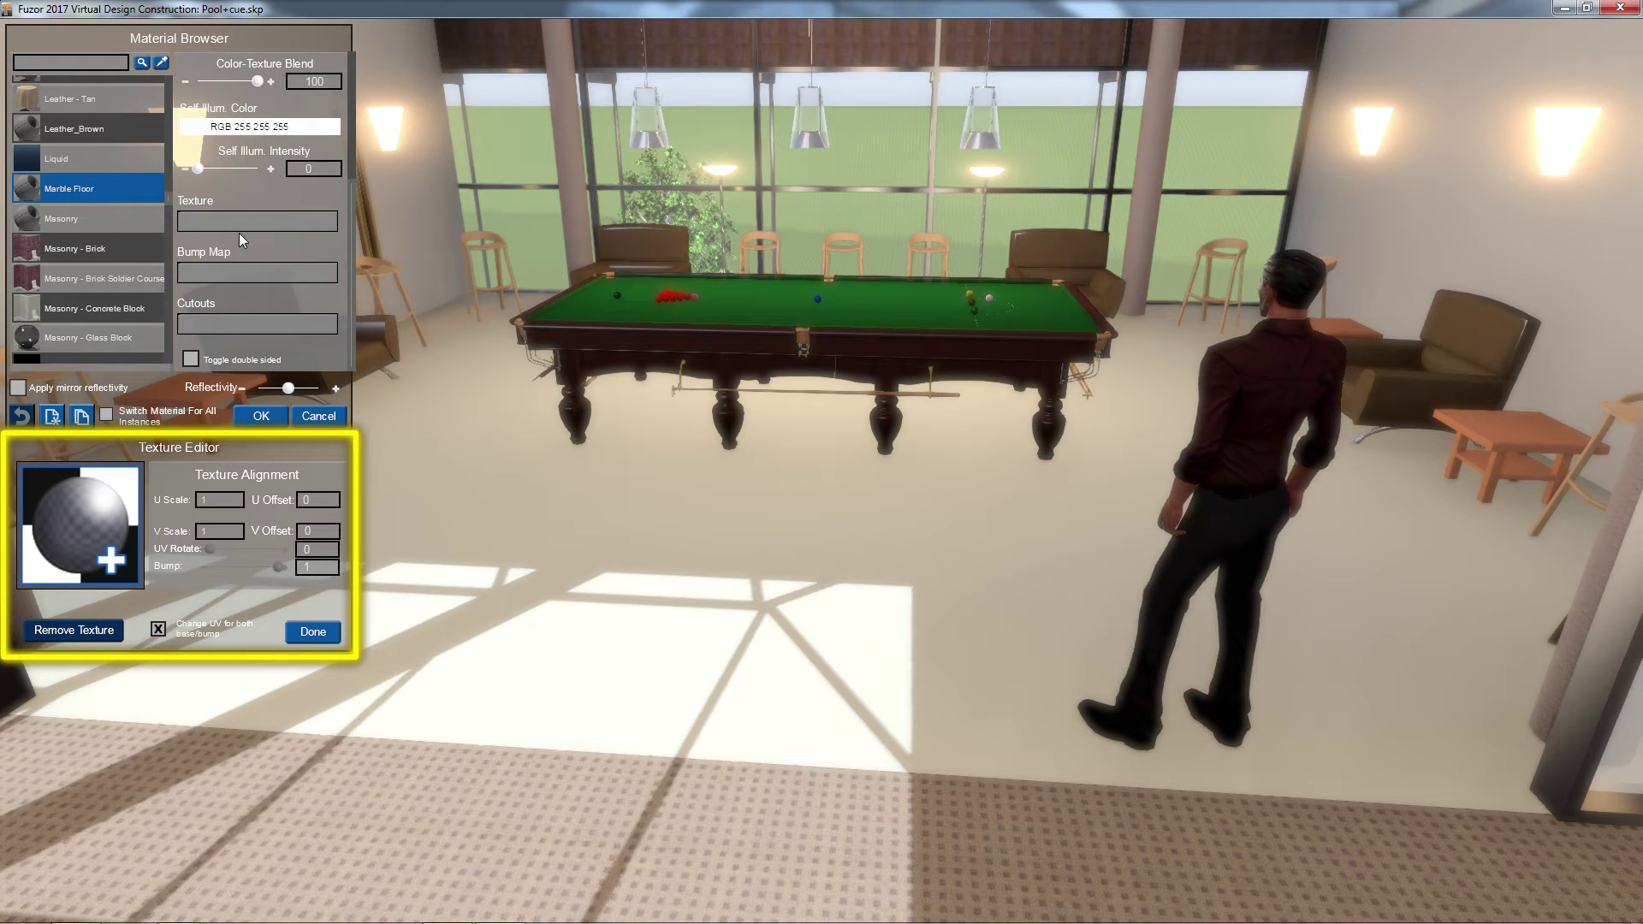
pyautogui.click(91, 543)
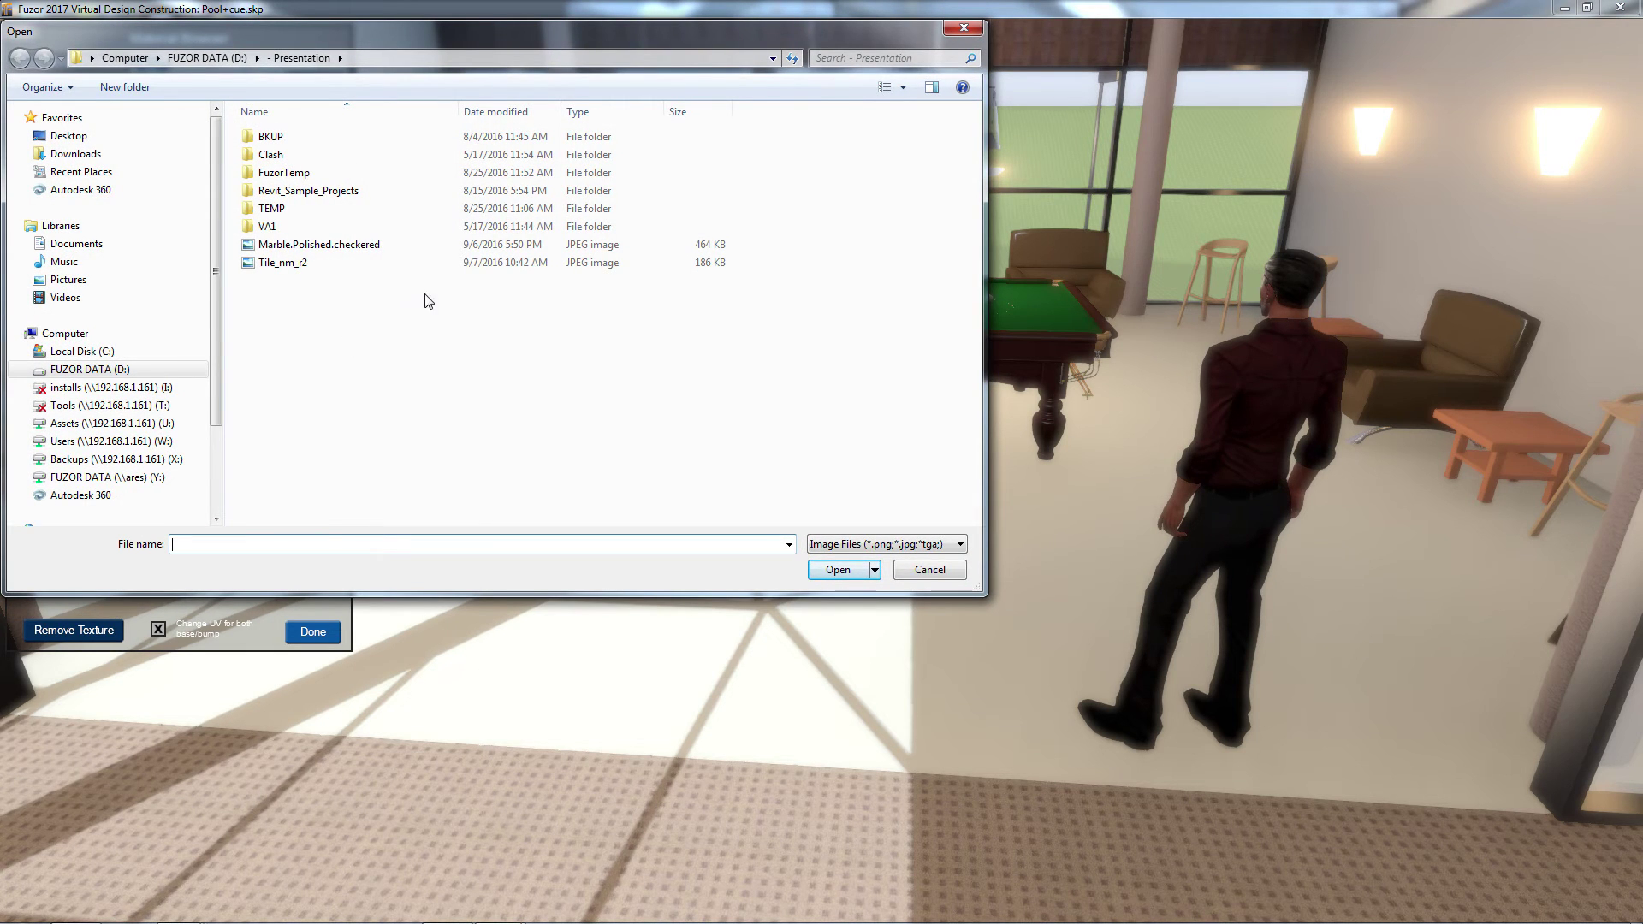
pyautogui.click(355, 245)
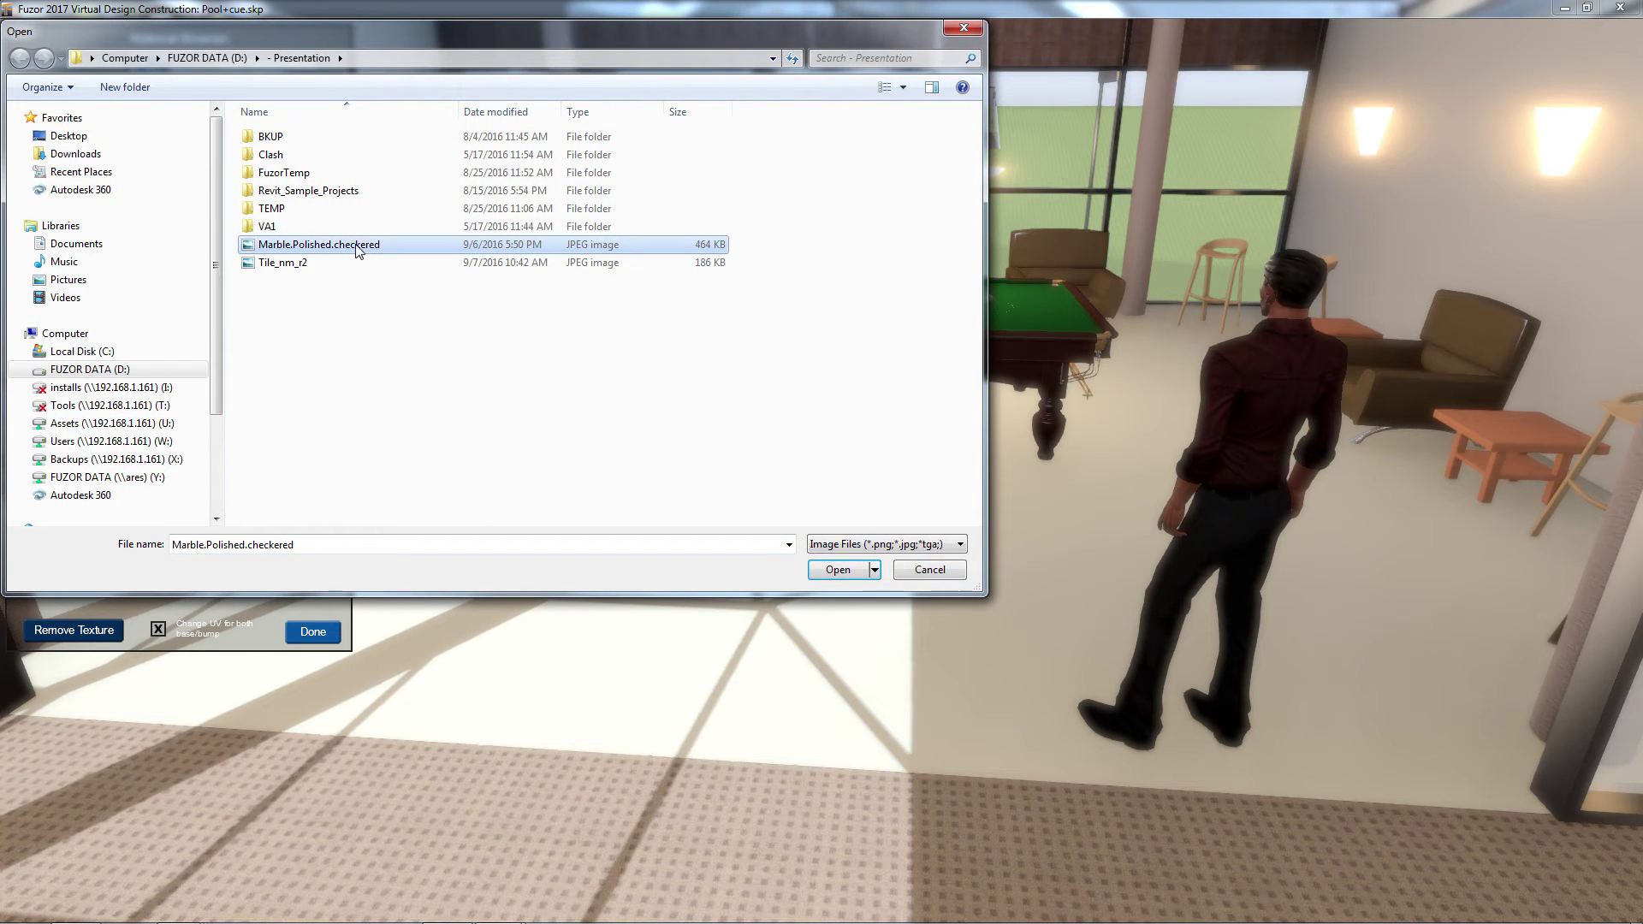
pyautogui.click(821, 572)
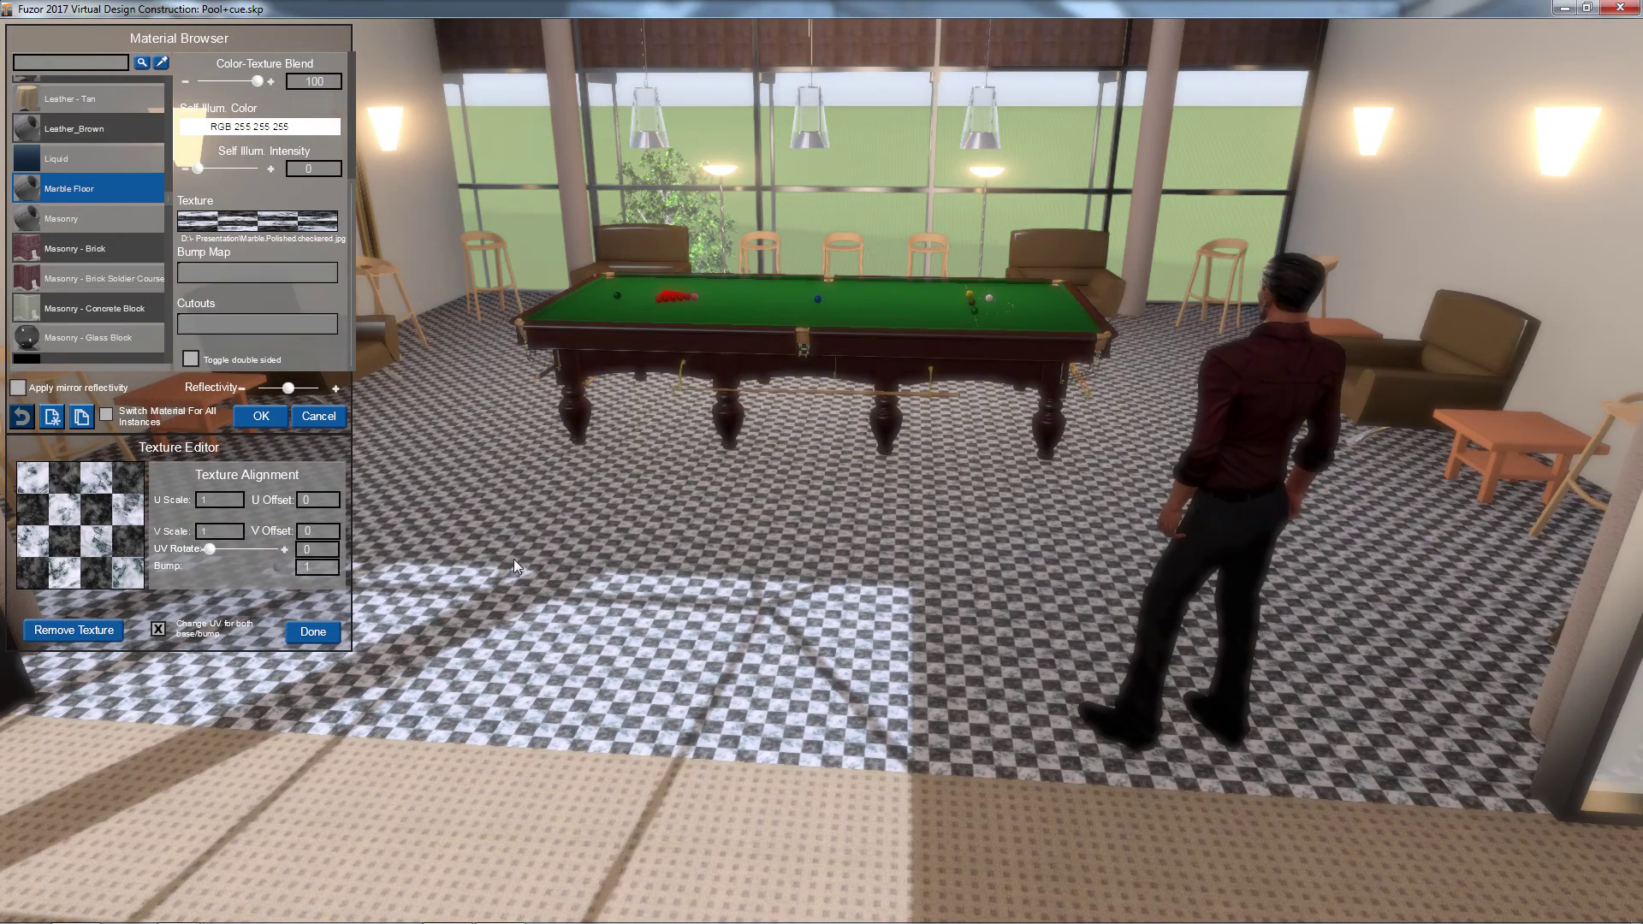
# - Set the checkered marble texture's U scale and V scale to 0.1
pyautogui.moveTo(712, 609); pyautogui.dragTo(894, 578)
pyautogui.moveTo(777, 652); pyautogui.dragTo(254, 560)
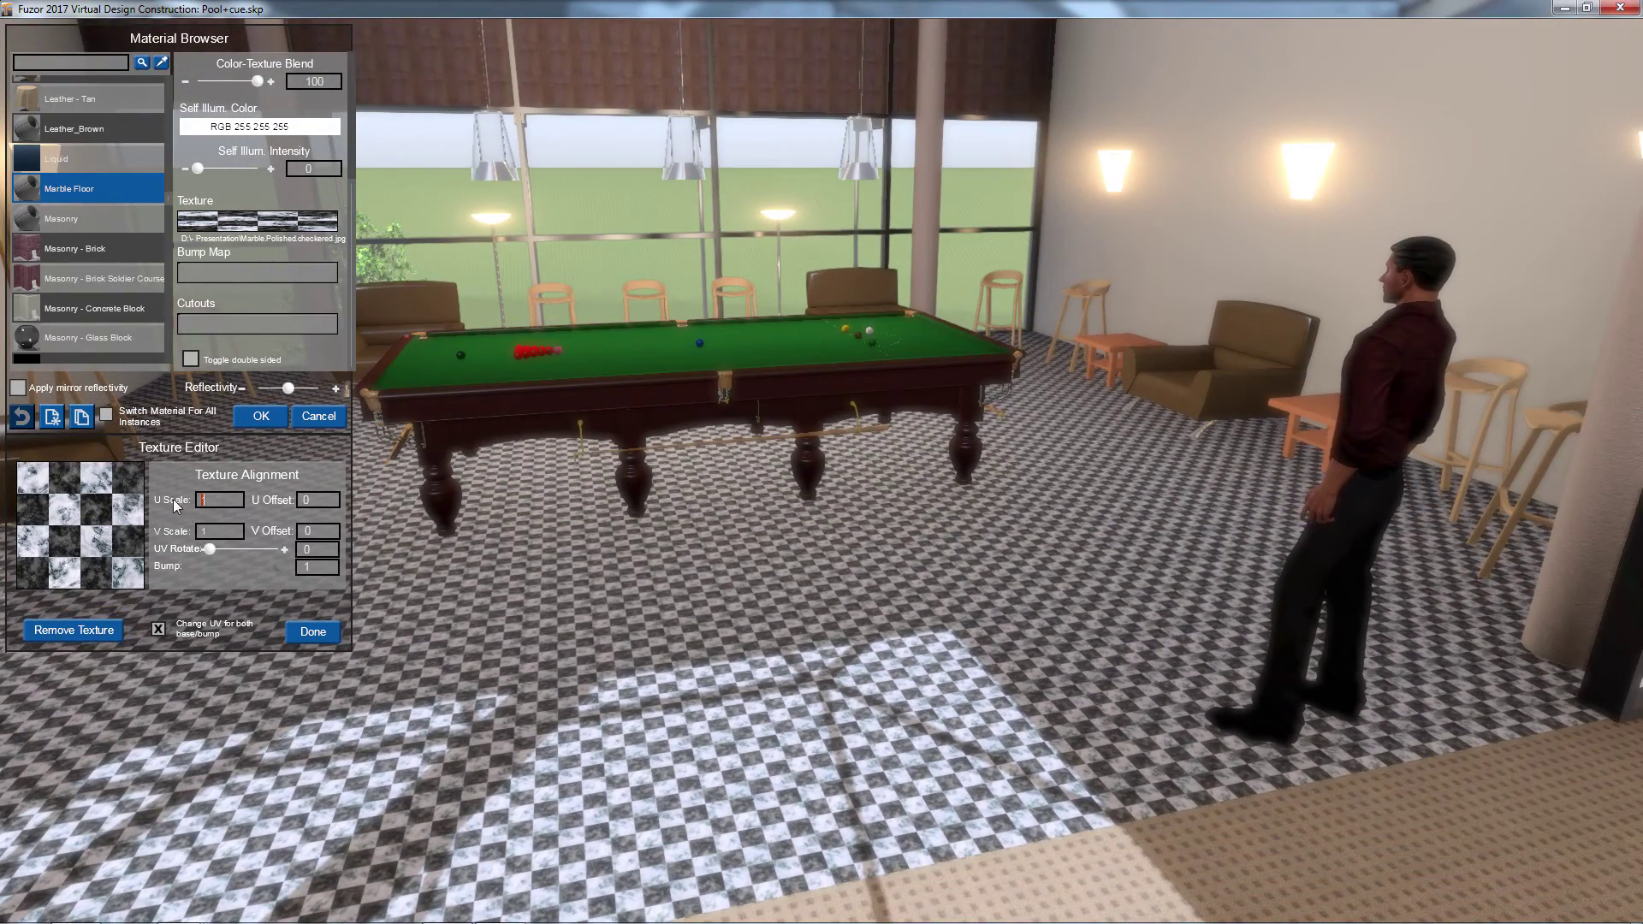
pyautogui.click(220, 530)
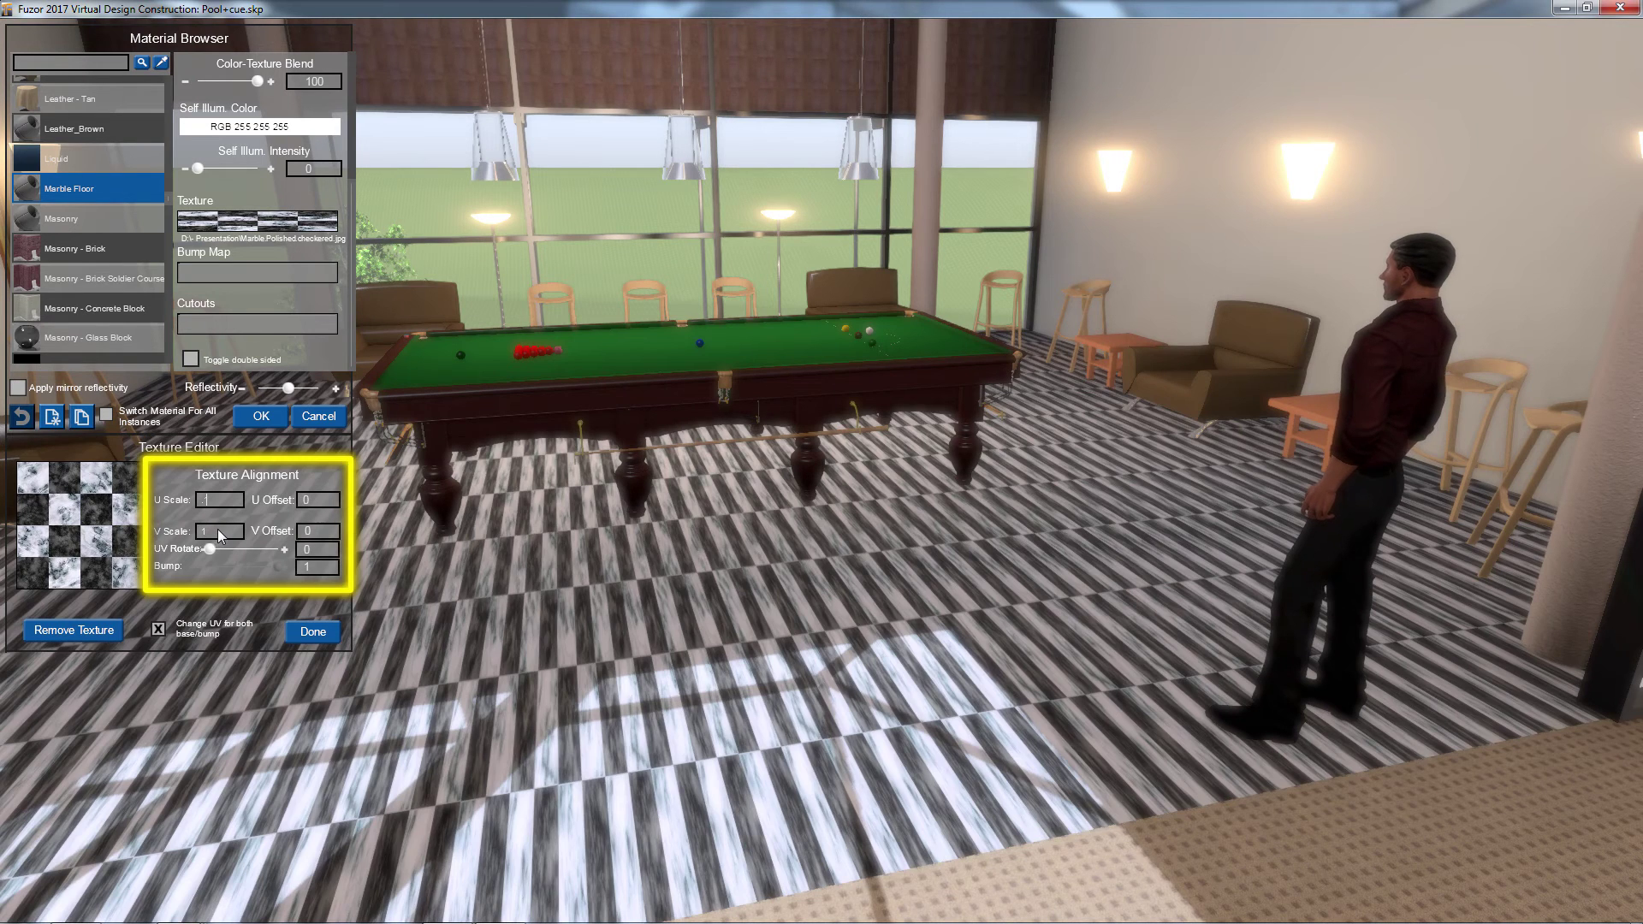
pyautogui.moveTo(218, 529); pyautogui.dragTo(159, 539)
pyautogui.write('.')
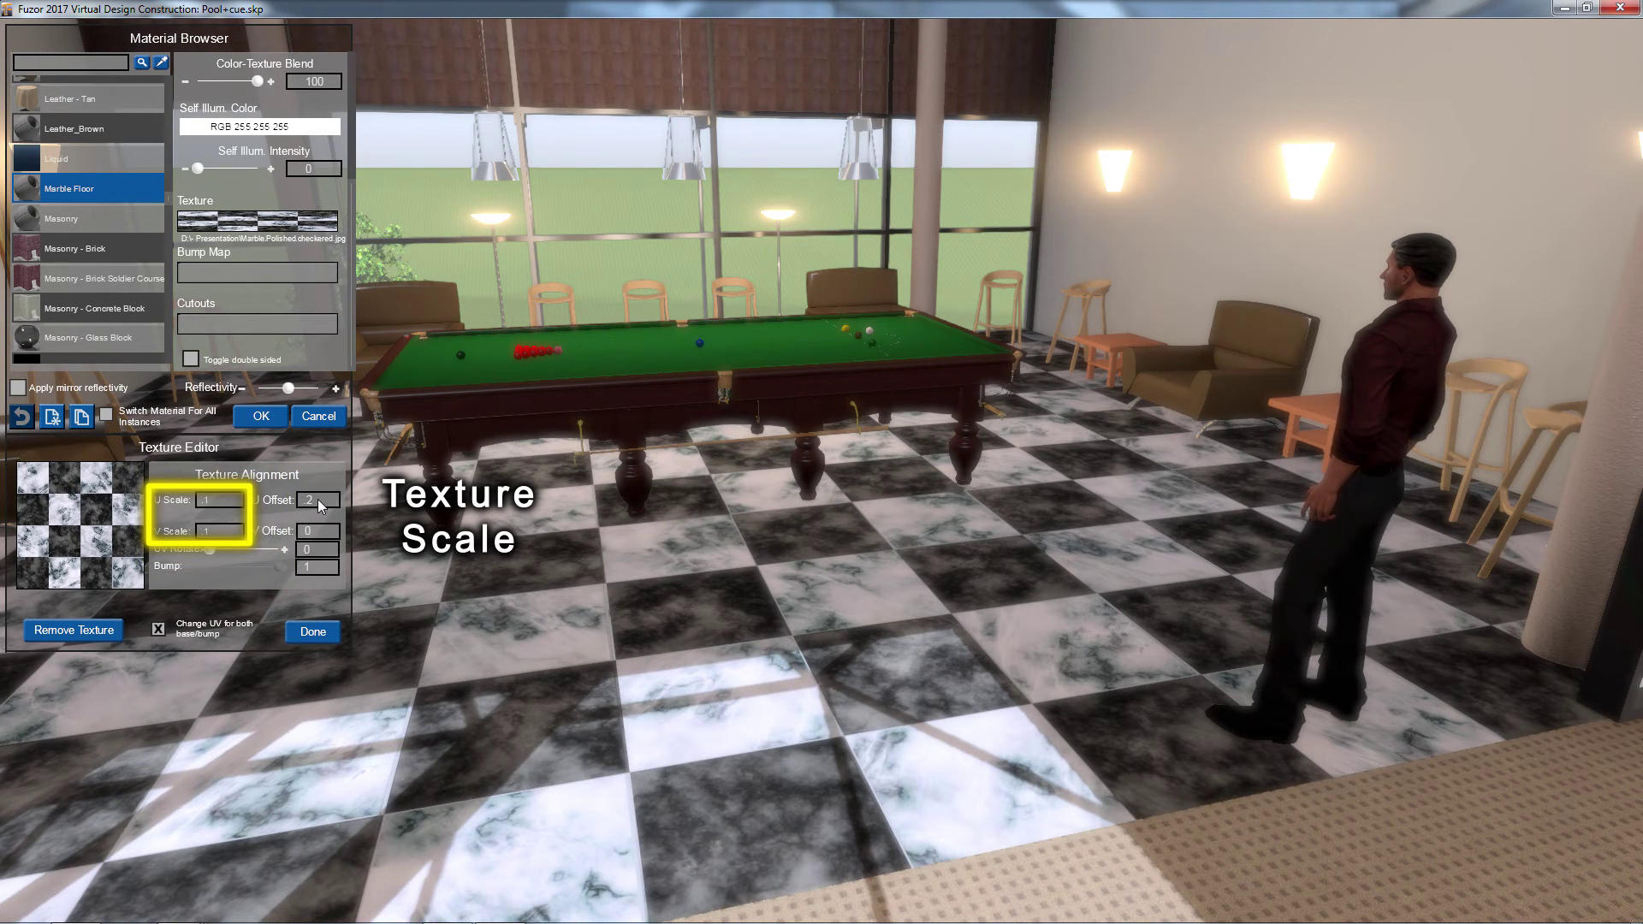
# - Set the marble texture's U offset to 0 and its UV rotation to 45
pyautogui.click(317, 499)
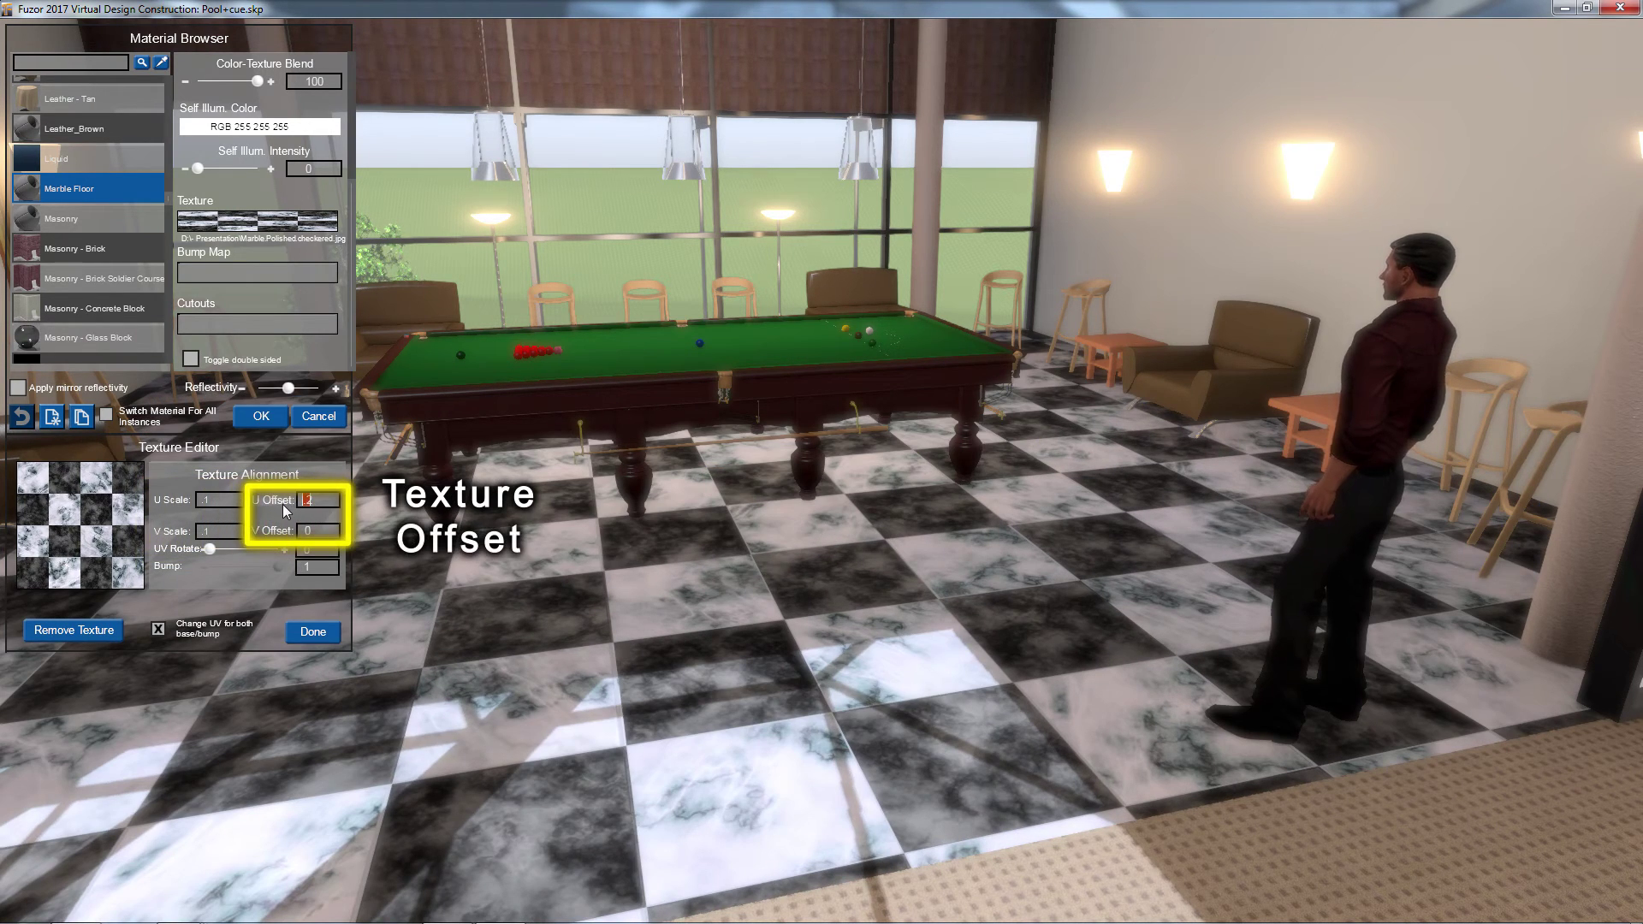
pyautogui.write('0')
pyautogui.click(320, 552)
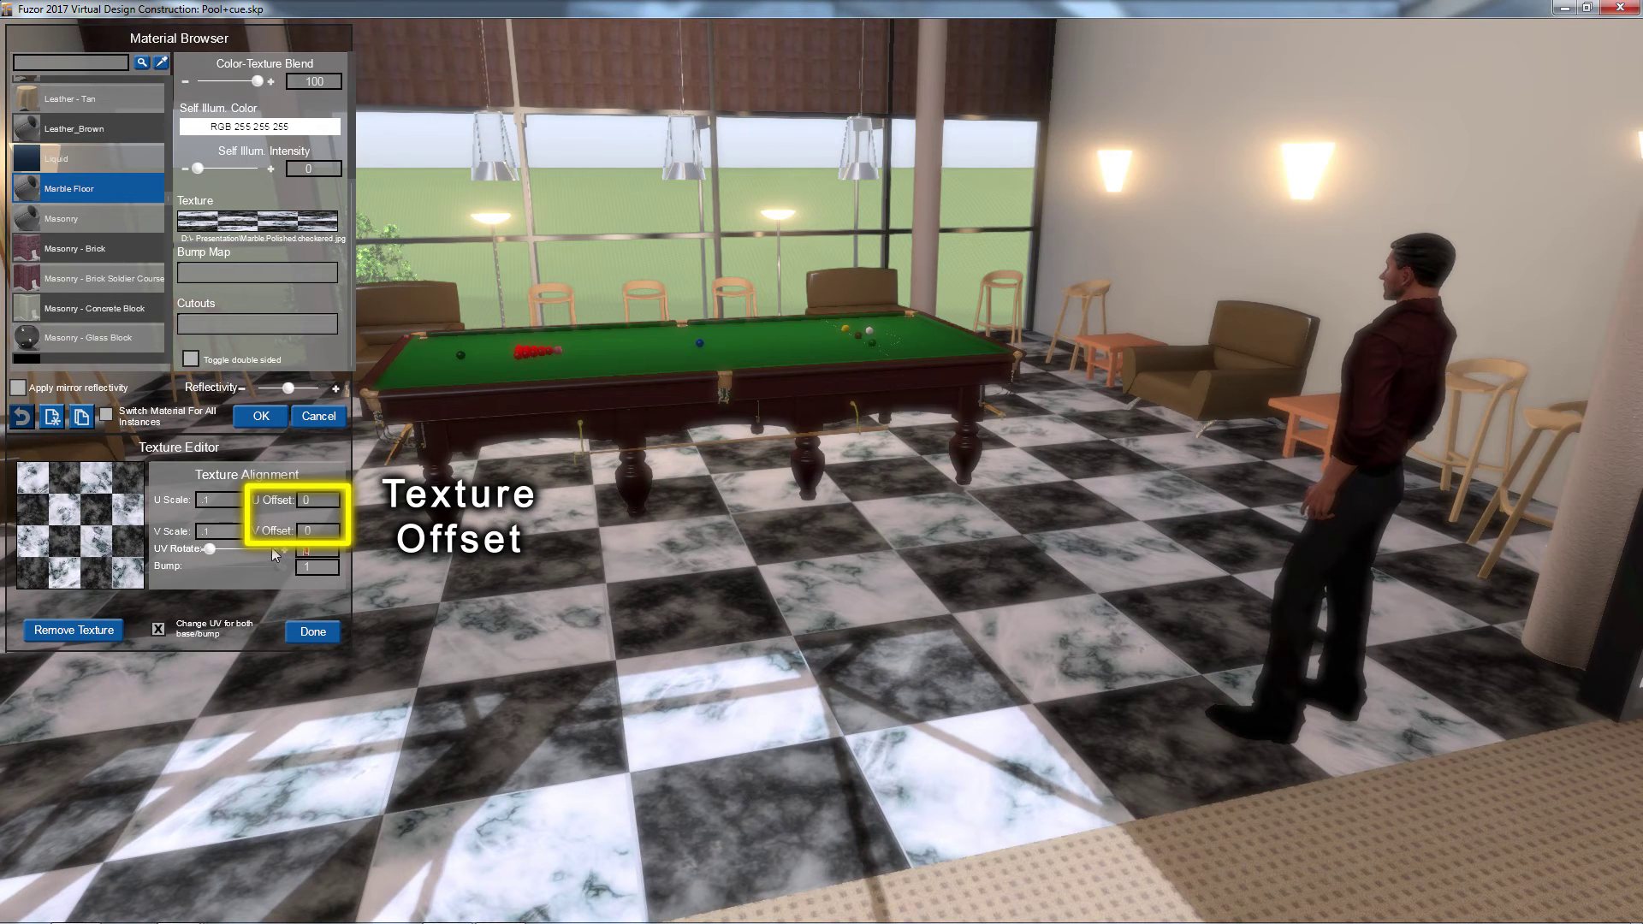
pyautogui.write('45')
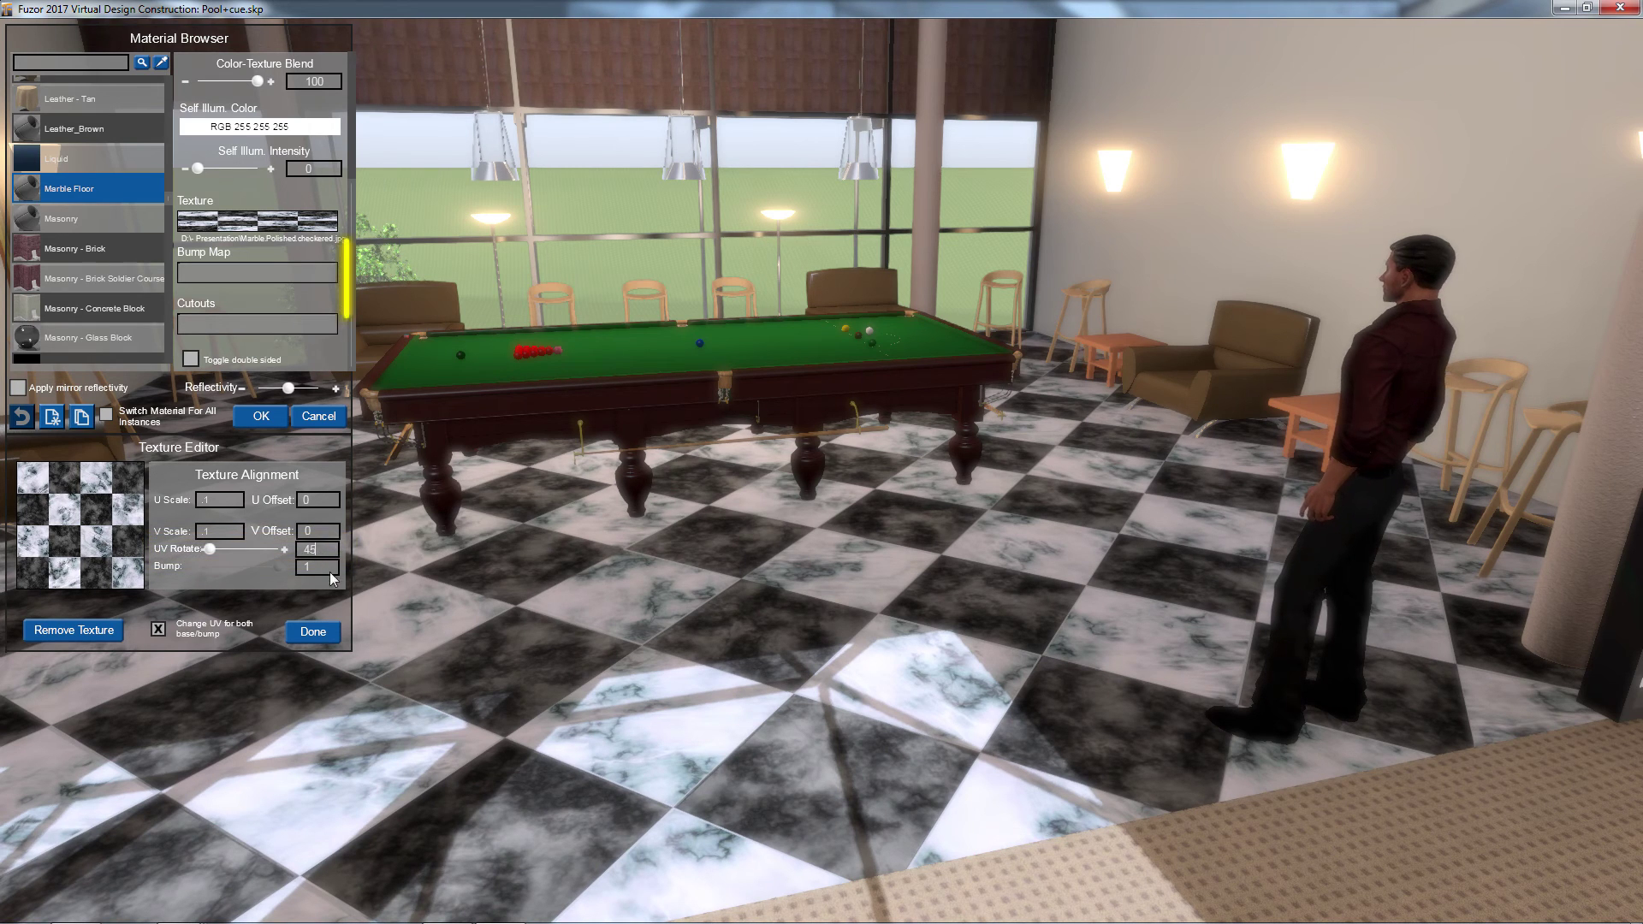
# - Load the Tile_nm_r2 image as the Marble Floor bump map, set the material's reflectivity to 62, and accept the changes
pyautogui.click(225, 275)
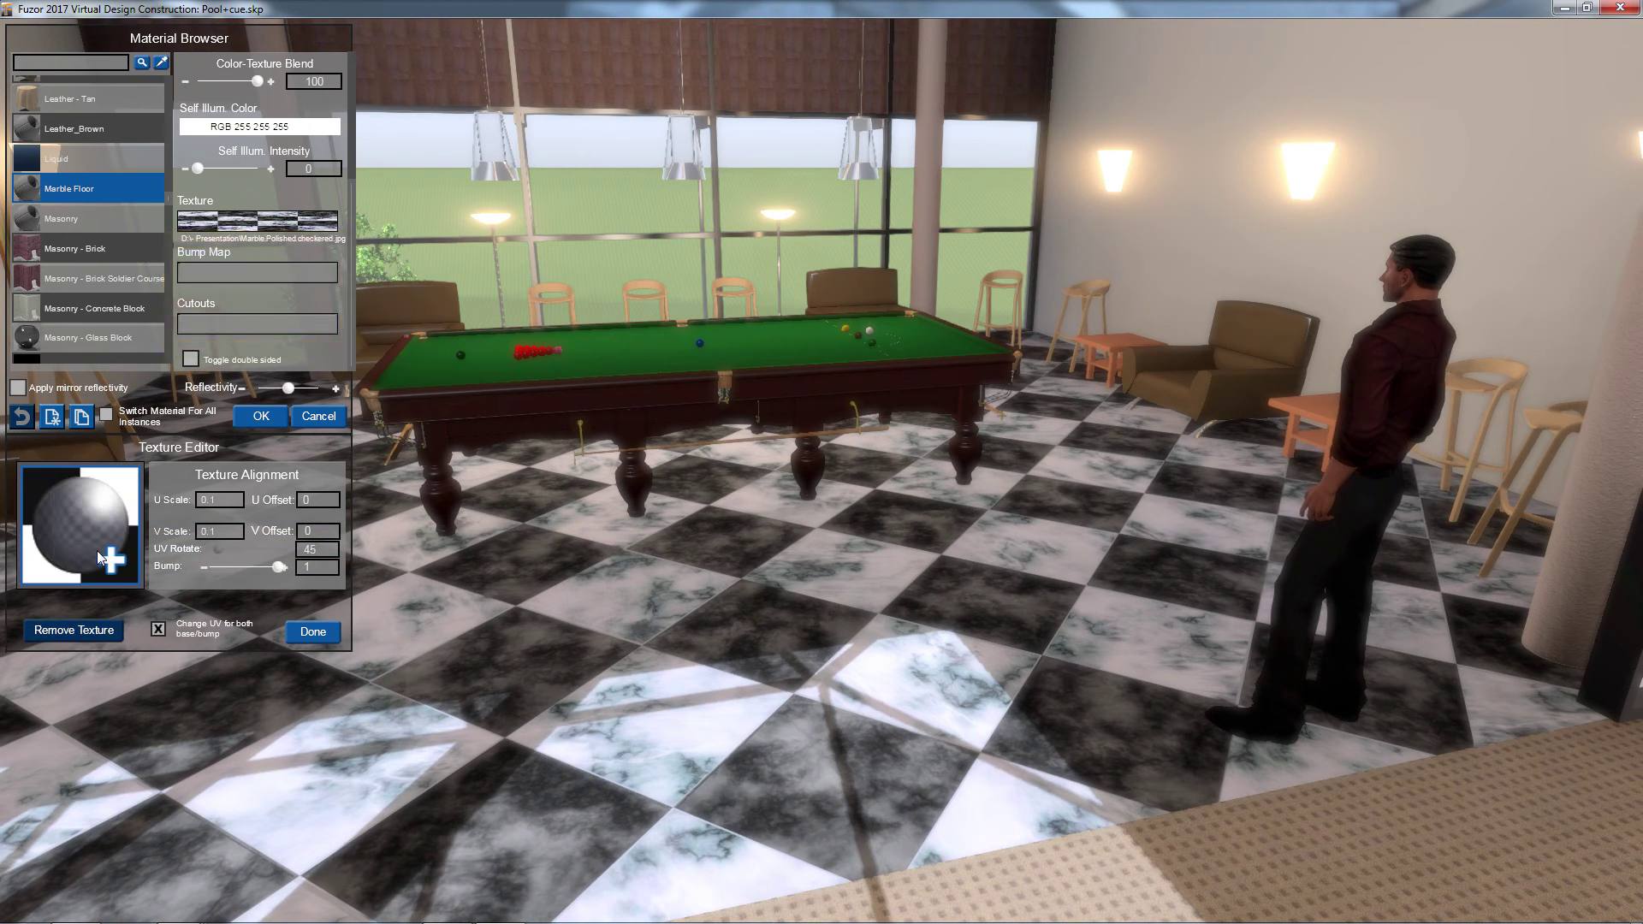
pyautogui.click(95, 551)
pyautogui.doubleClick(294, 266)
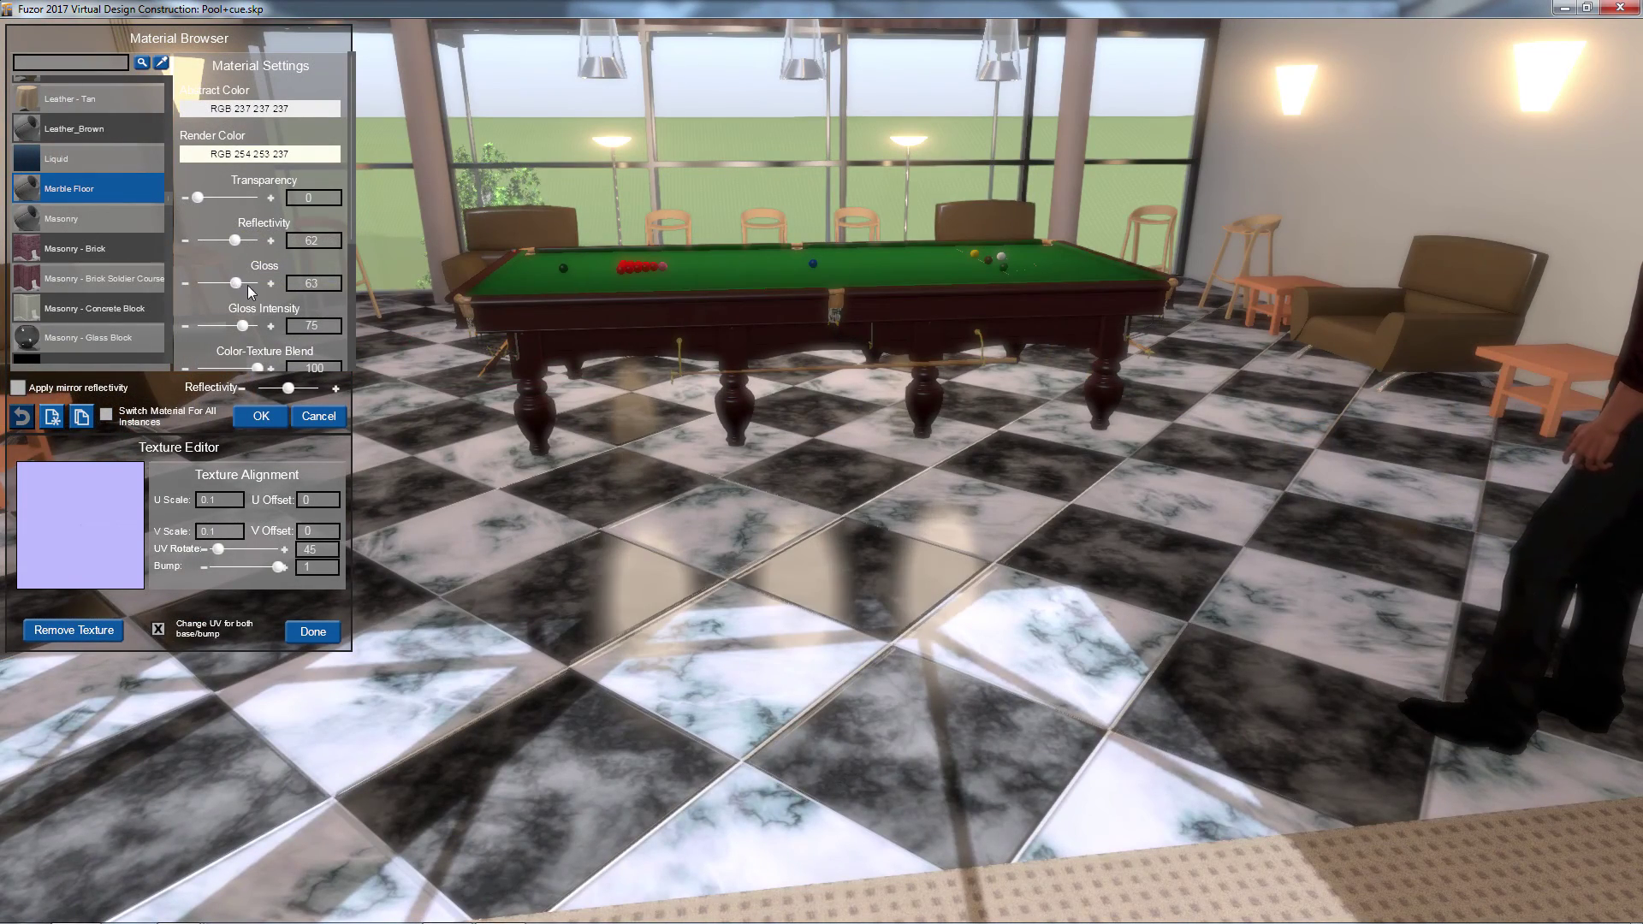
pyautogui.scroll(-5, 808, 513)
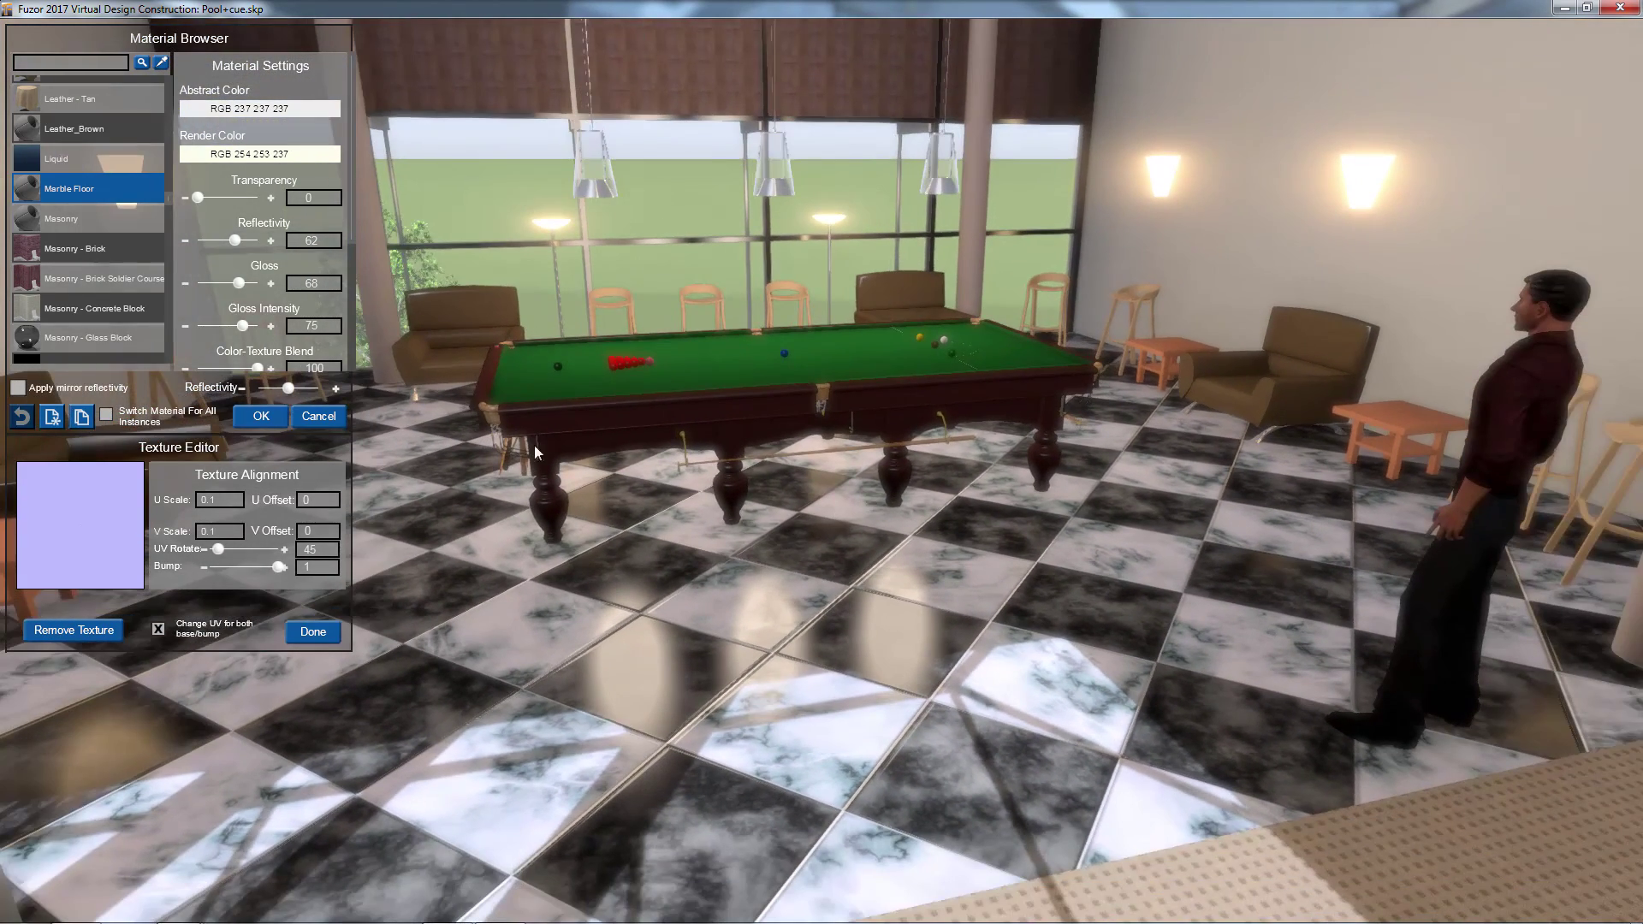
pyautogui.click(262, 419)
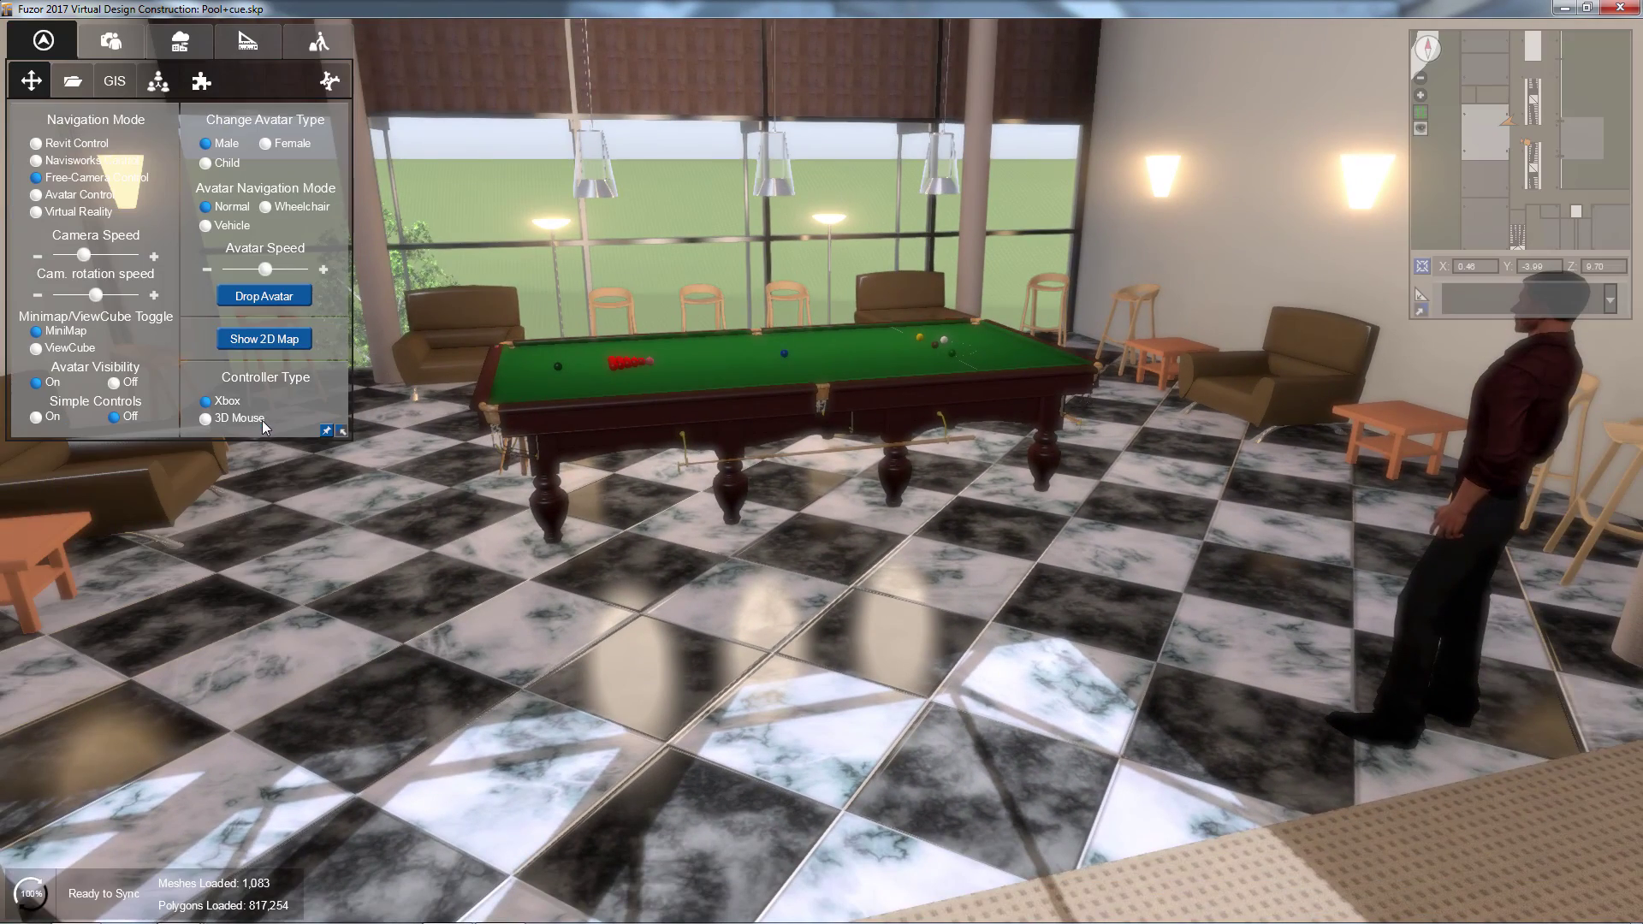